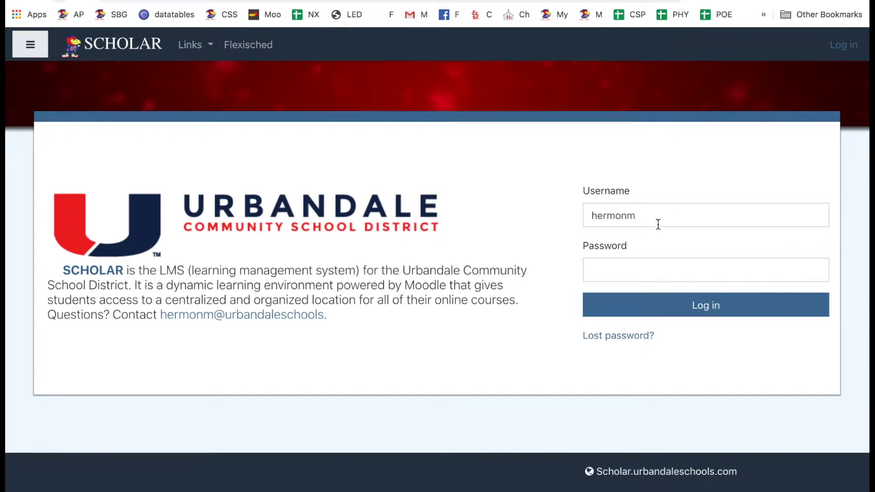
# Step: Log in to the site with the account password
pyautogui.click(619, 275)
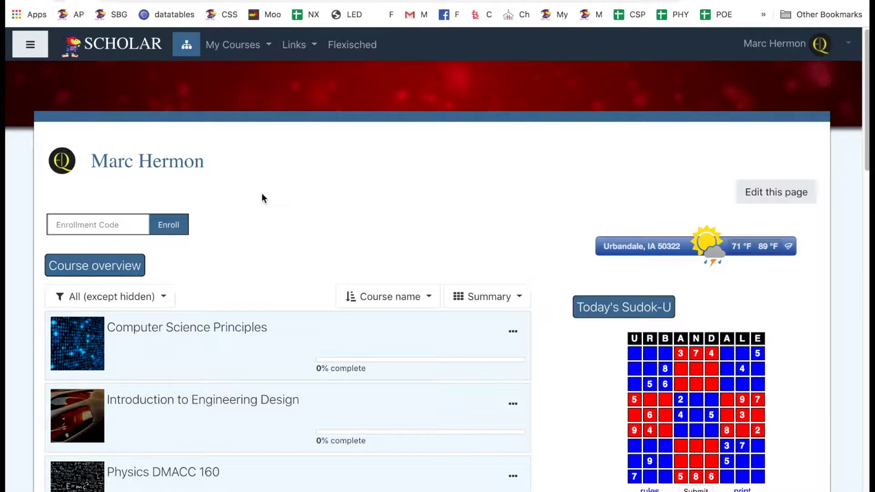
# Step: Look over the dashboard's course overview, district news, Sudok-U puzzle, Silver Cord Ladder and tweets
pyautogui.scroll(-2, 263, 198)
pyautogui.scroll(-12, 262, 197)
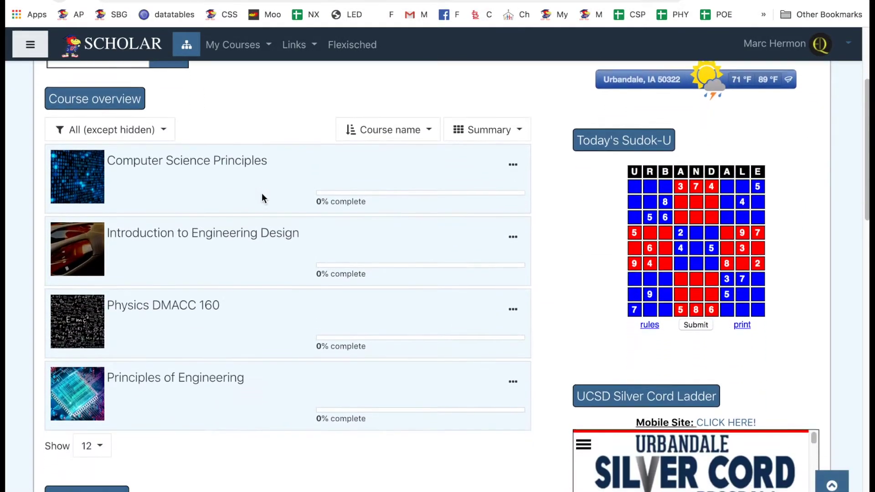
pyautogui.scroll(-2, 261, 193)
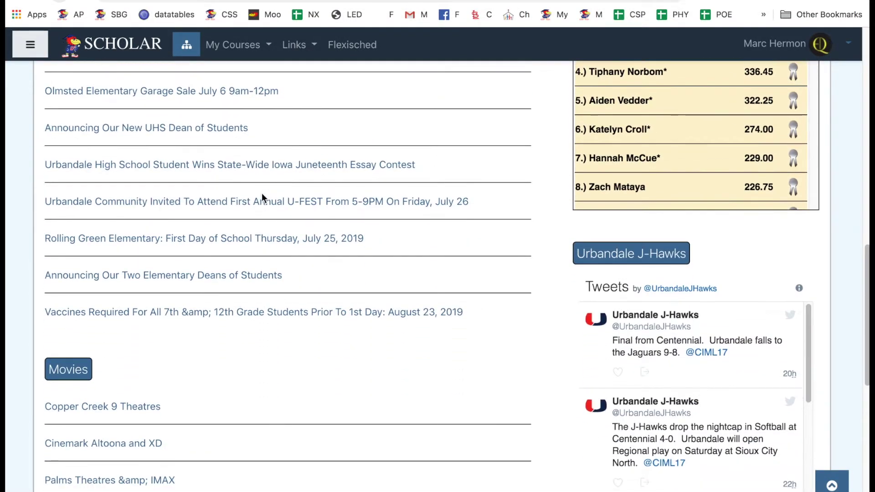
pyautogui.scroll(11, 262, 193)
pyautogui.scroll(-5, 262, 193)
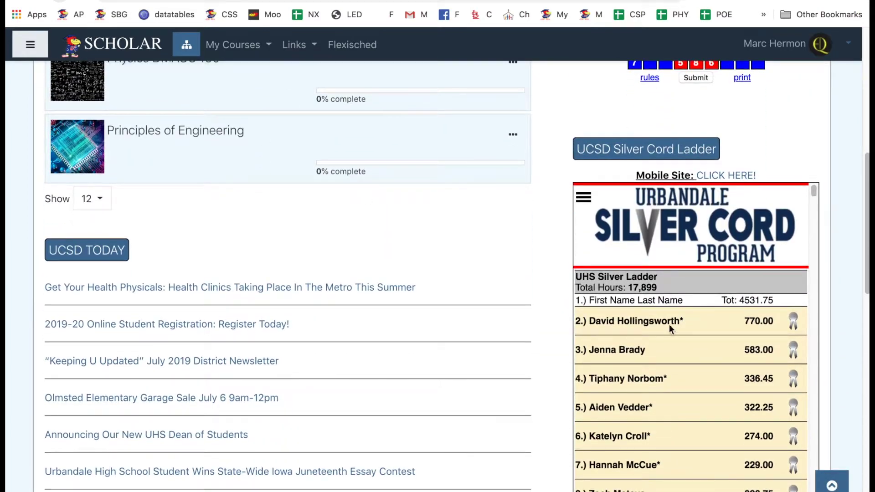
pyautogui.scroll(4, 545, 341)
pyautogui.scroll(3, 545, 344)
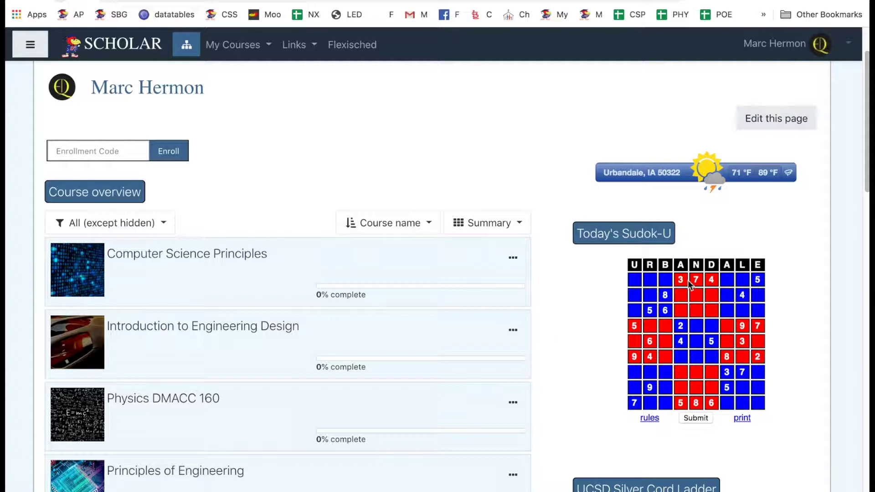
pyautogui.scroll(-3, 534, 370)
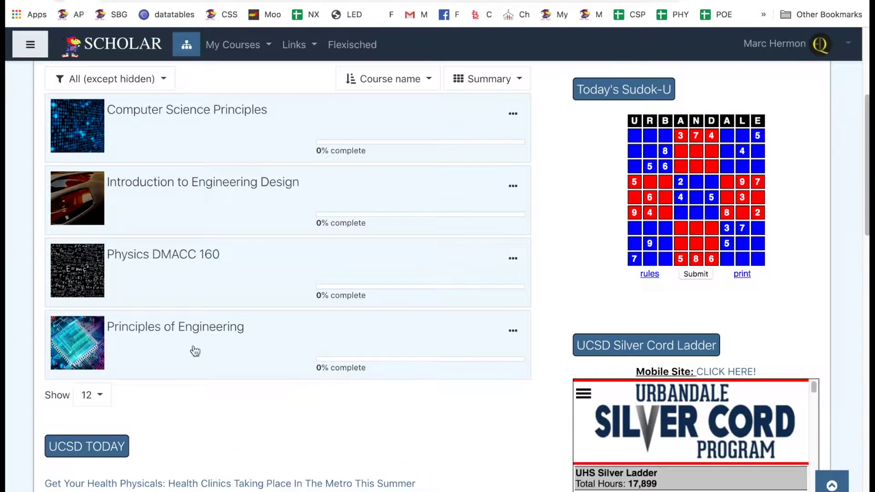
pyautogui.scroll(-2, 542, 274)
pyautogui.scroll(-15, 532, 278)
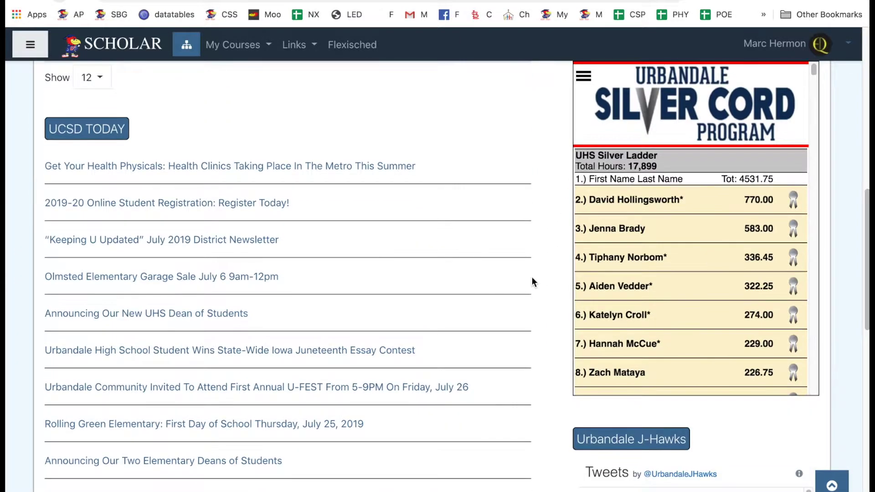
pyautogui.scroll(20, 532, 277)
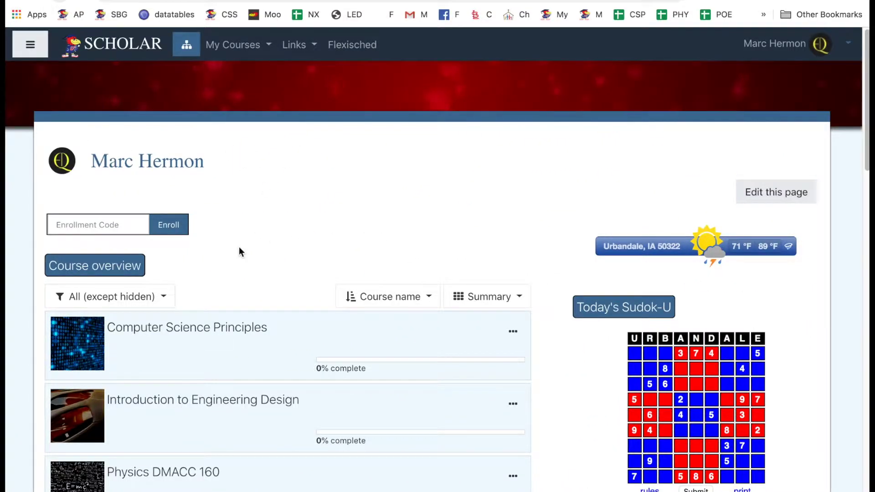
# Step: Open the Physics DMACC 160 course and briefly expand its side navigation to view the course links
pyautogui.scroll(-5, 239, 247)
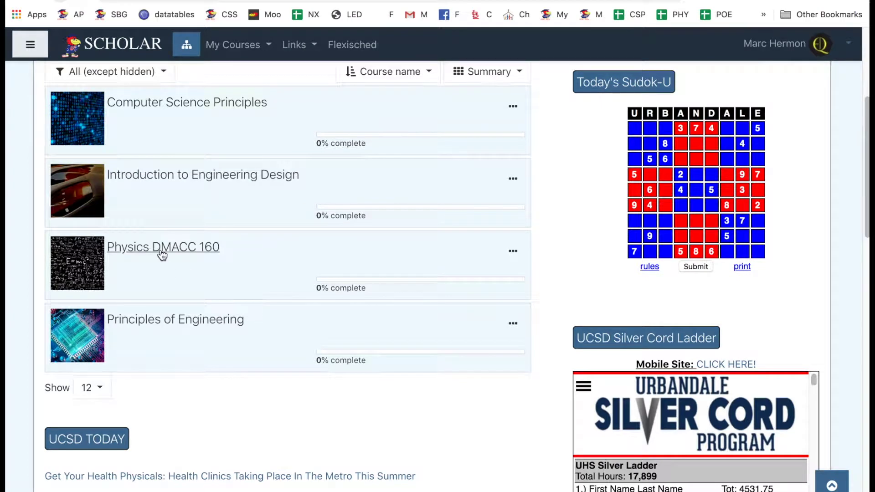
pyautogui.click(162, 255)
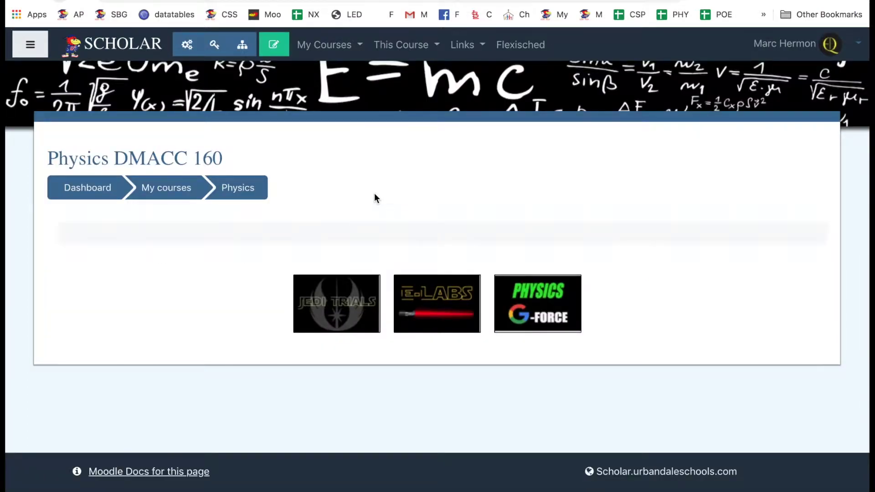
pyautogui.click(33, 53)
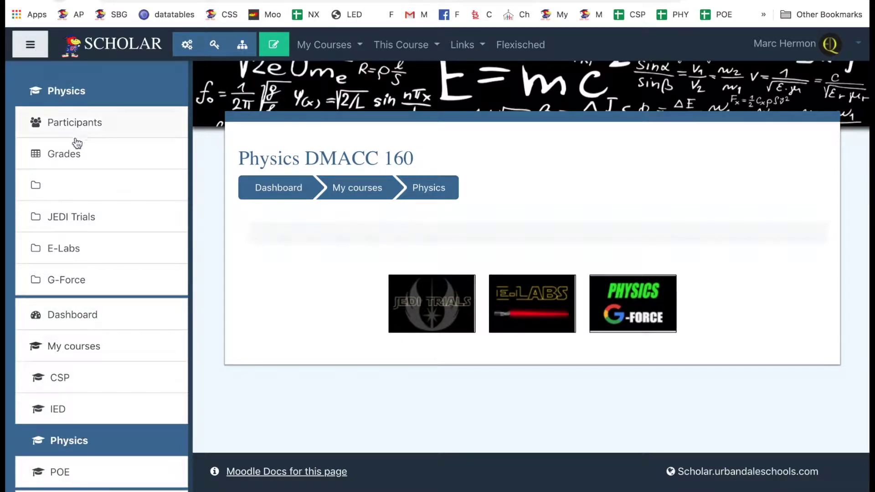
pyautogui.click(30, 45)
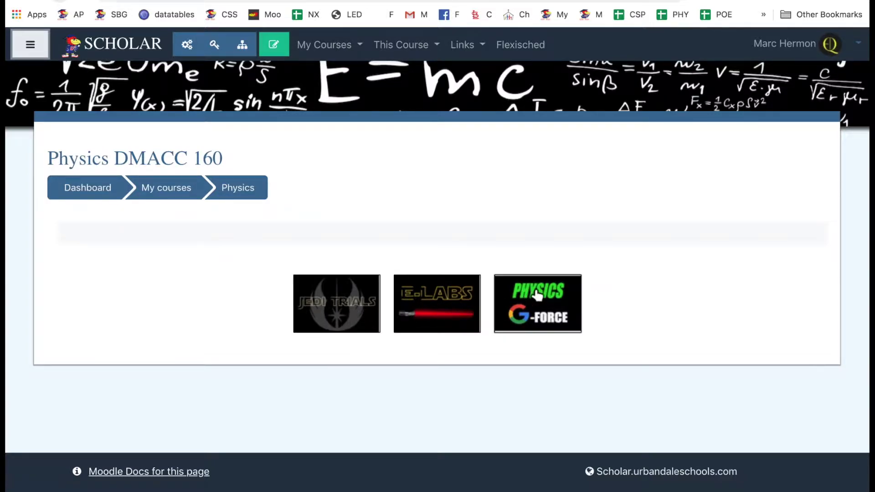
# Step: View the activities in the course's JEDI Trials and E-Labs sections, closing each section after viewing
pyautogui.click(343, 305)
pyautogui.scroll(-9, 363, 287)
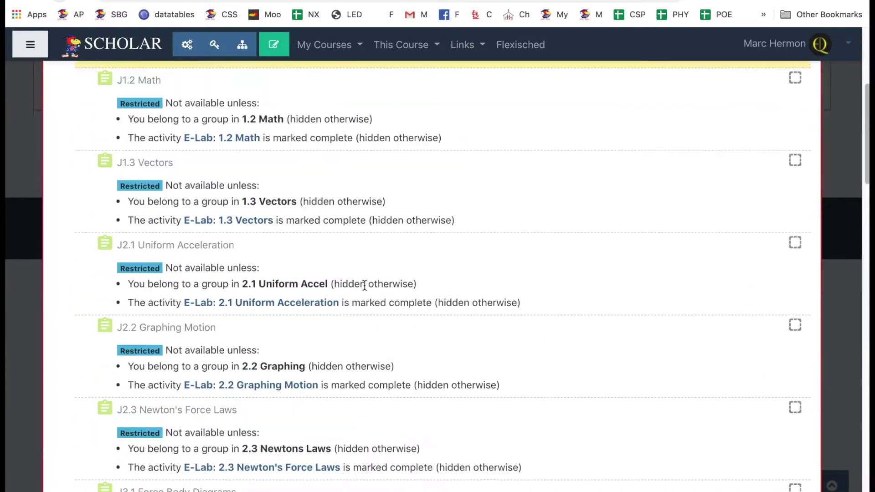
pyautogui.scroll(-8, 363, 288)
pyautogui.scroll(17, 363, 283)
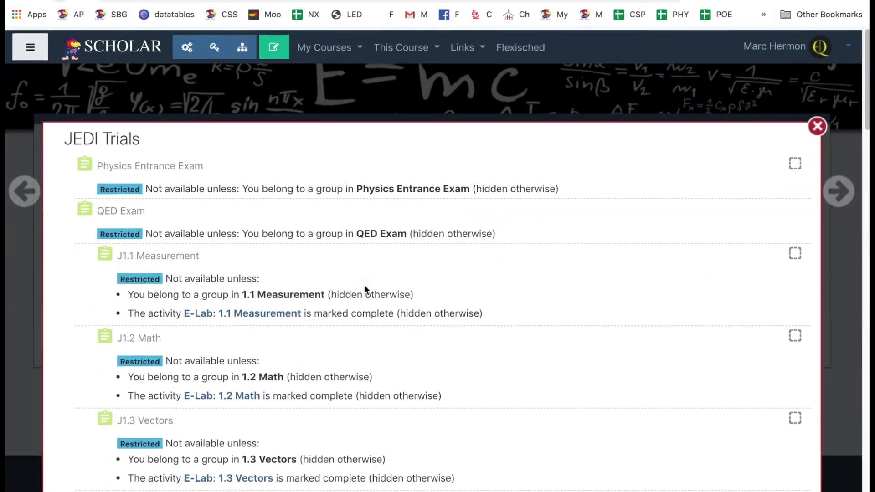
pyautogui.click(817, 123)
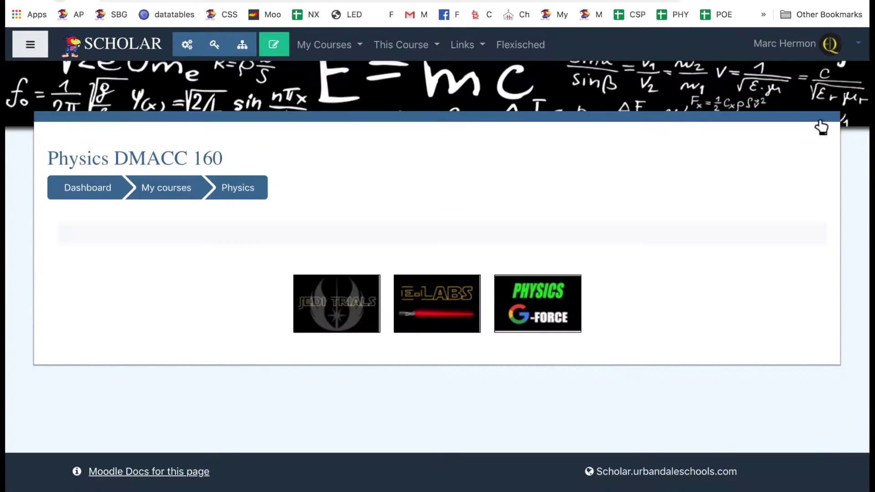
pyautogui.click(430, 310)
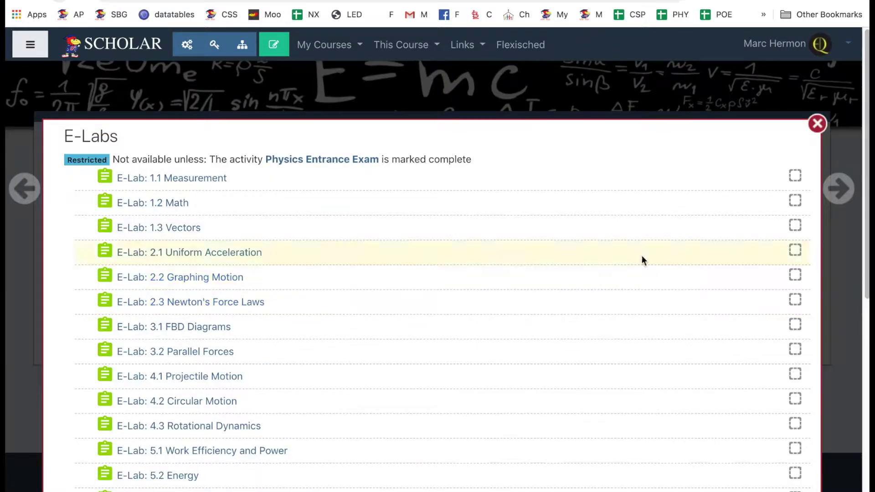
pyautogui.click(816, 124)
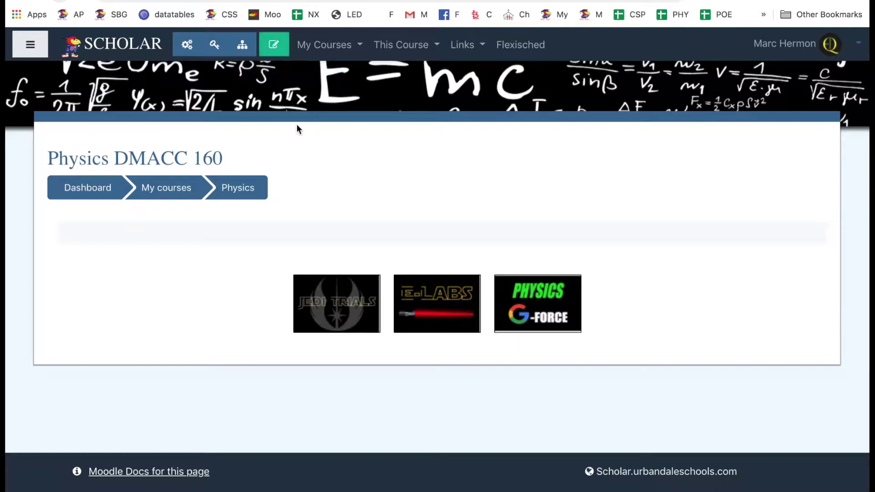
# Step: Turn editing on for the Physics course, look through its editable sections and activities, and turn editing off again
pyautogui.click(274, 45)
pyautogui.scroll(-2, 566, 262)
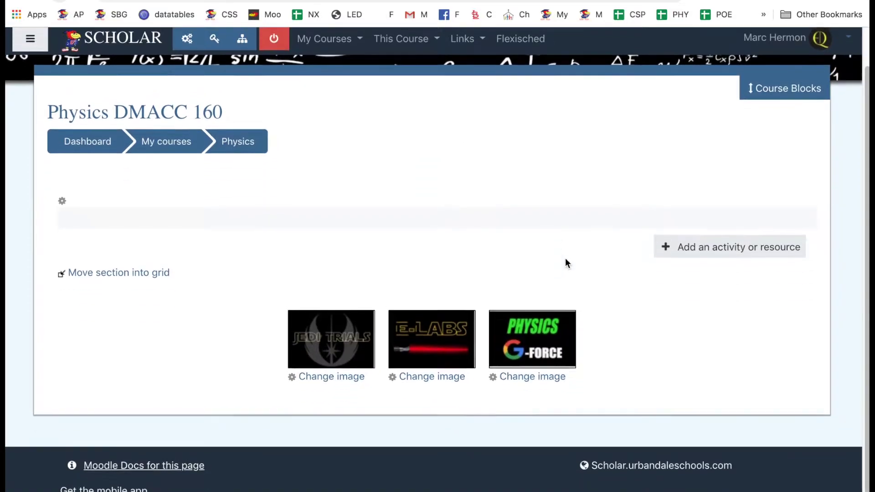
pyautogui.scroll(-15, 588, 197)
pyautogui.scroll(-20, 589, 195)
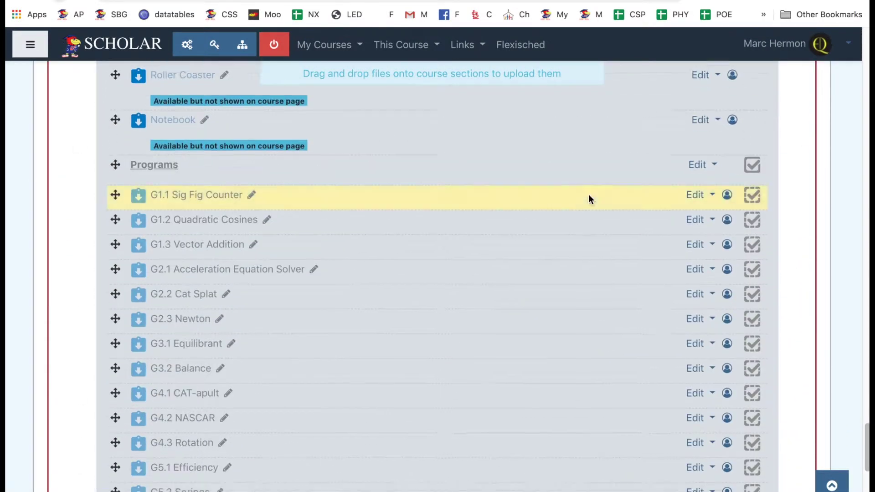
pyautogui.scroll(20, 589, 195)
pyautogui.scroll(15, 588, 195)
pyautogui.scroll(3, 588, 200)
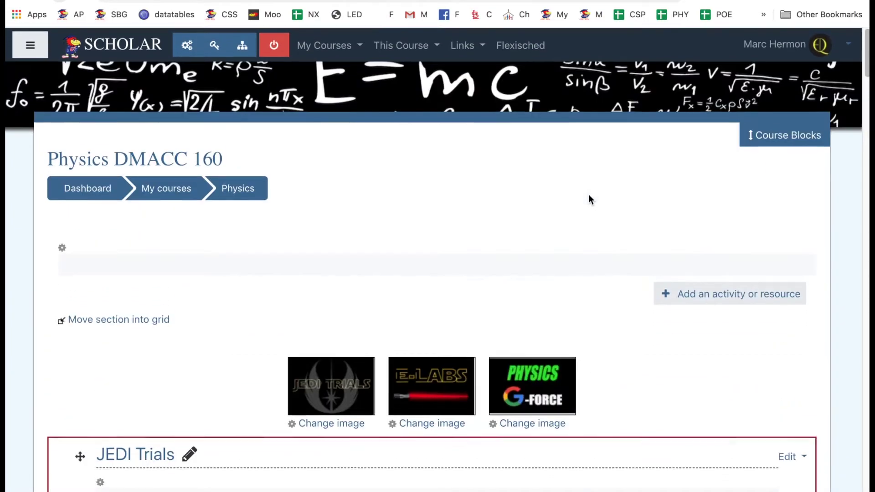
pyautogui.click(278, 52)
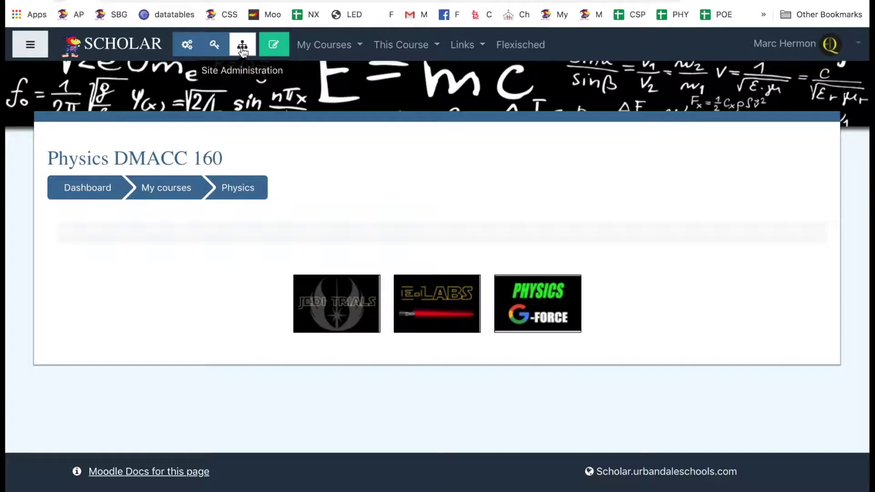
# Step: Open the Physics course's Easy enrollments settings and examine the enrollment codes for the course and its groups
pyautogui.click(215, 48)
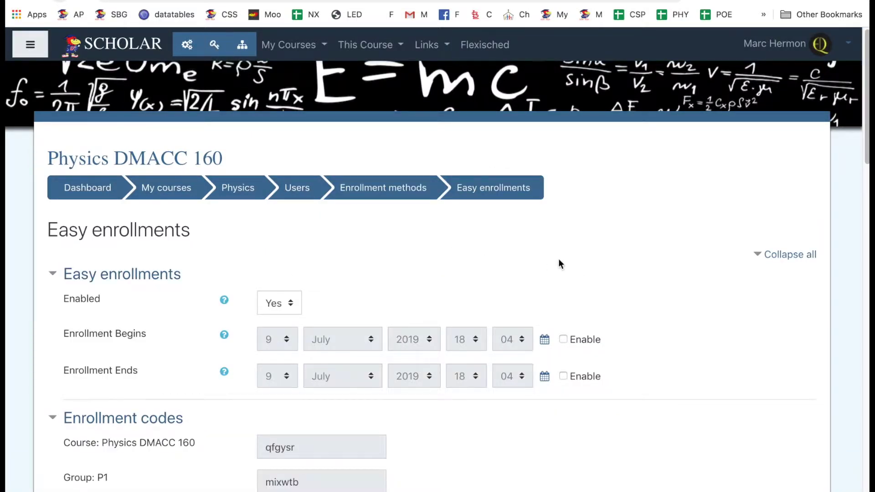
pyautogui.scroll(-5, 558, 262)
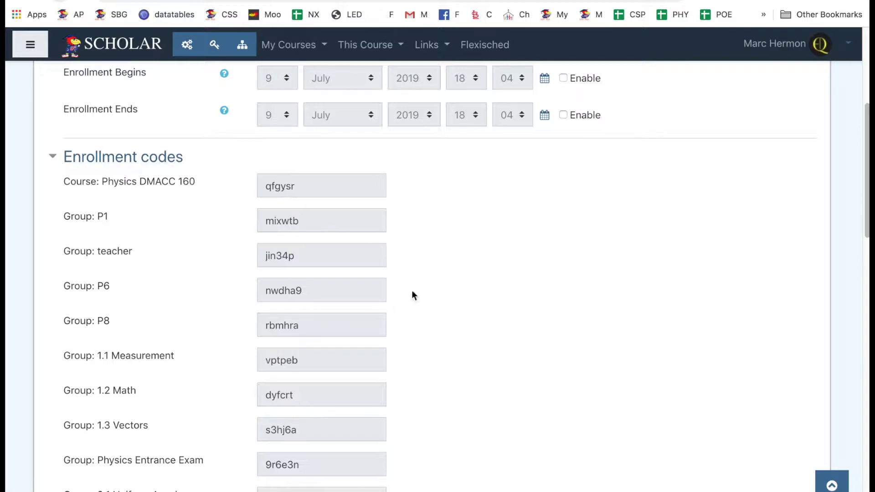
pyautogui.scroll(-5, 413, 291)
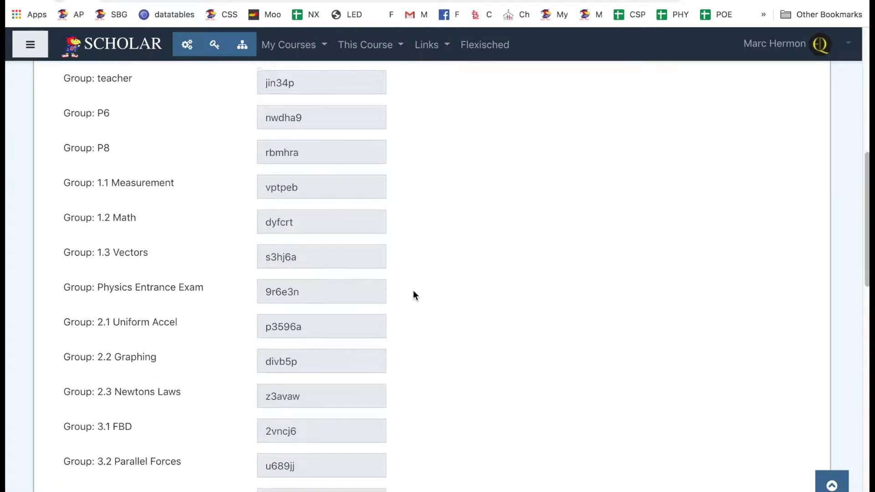
pyautogui.scroll(1, 401, 274)
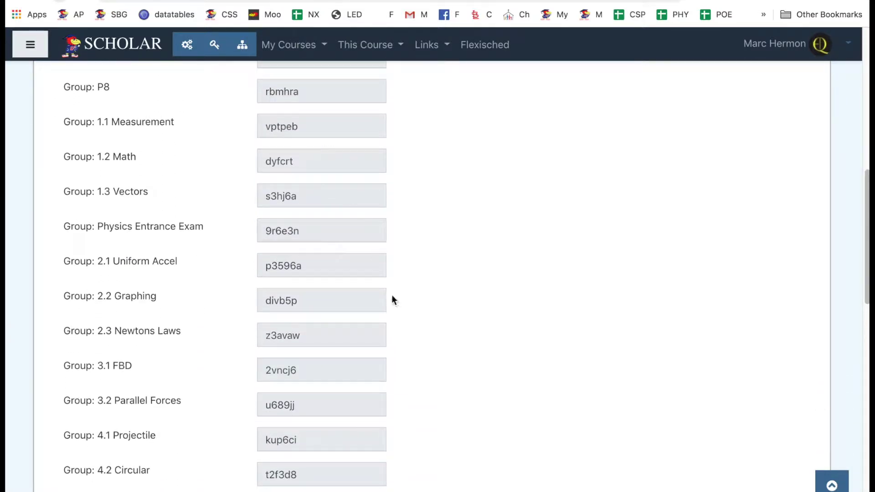
pyautogui.scroll(5, 393, 296)
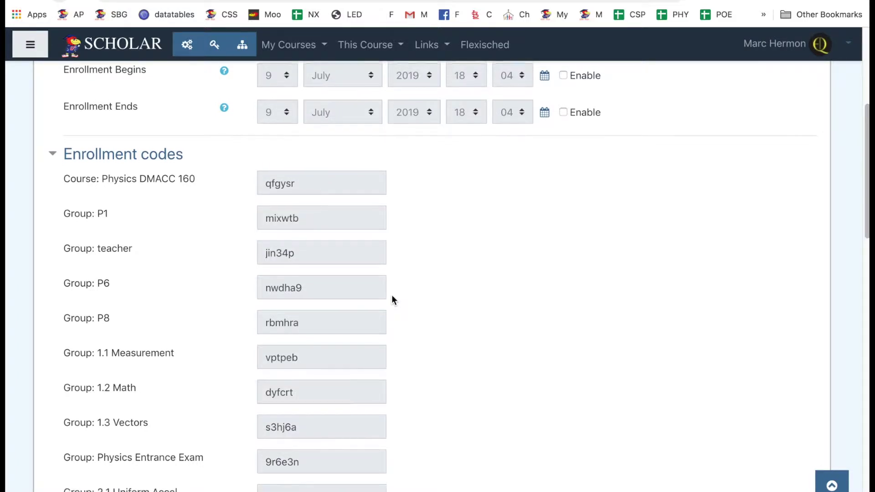
pyautogui.scroll(-1, 392, 296)
pyautogui.scroll(-7, 392, 299)
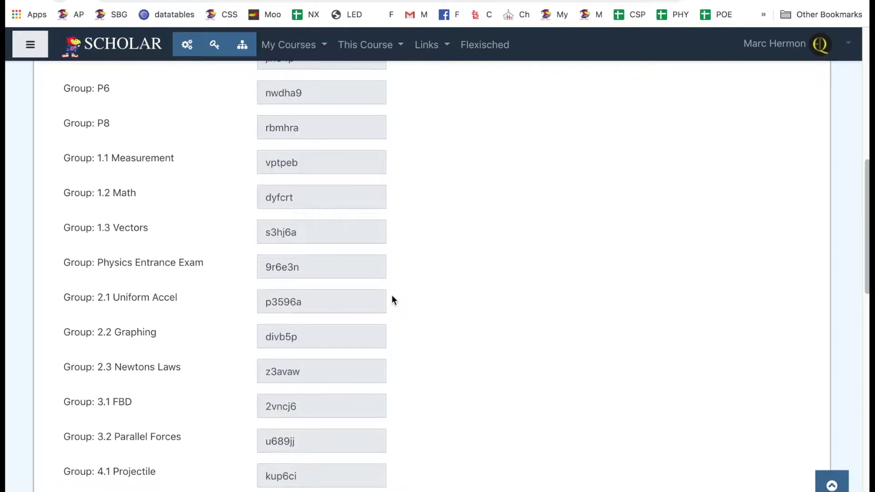
pyautogui.scroll(-12, 392, 299)
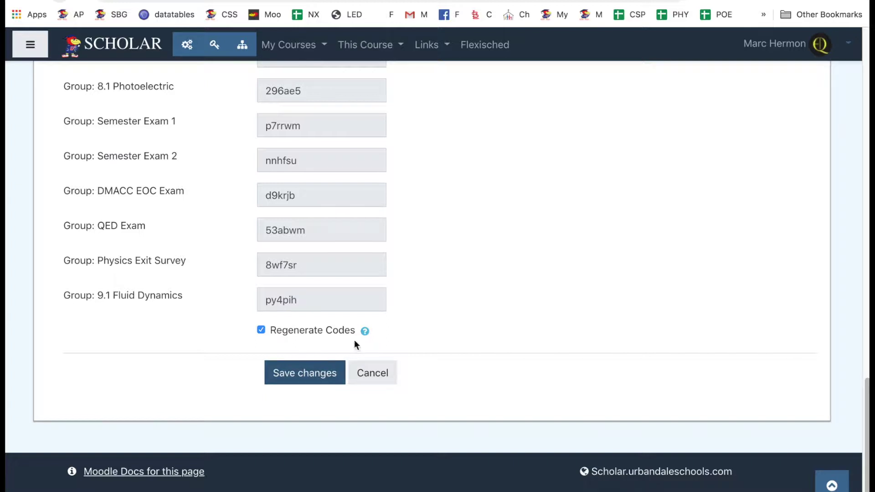
# Step: Turn off the Regenerate Codes option and go back to the course's enrollment code
pyautogui.click(262, 330)
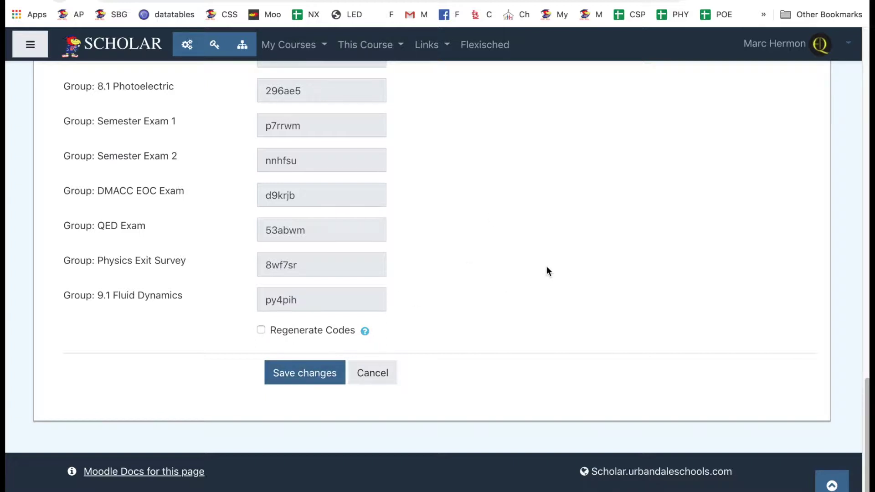
pyautogui.scroll(9, 521, 282)
pyautogui.scroll(15, 522, 286)
pyautogui.scroll(-6, 521, 286)
pyautogui.scroll(-2, 522, 285)
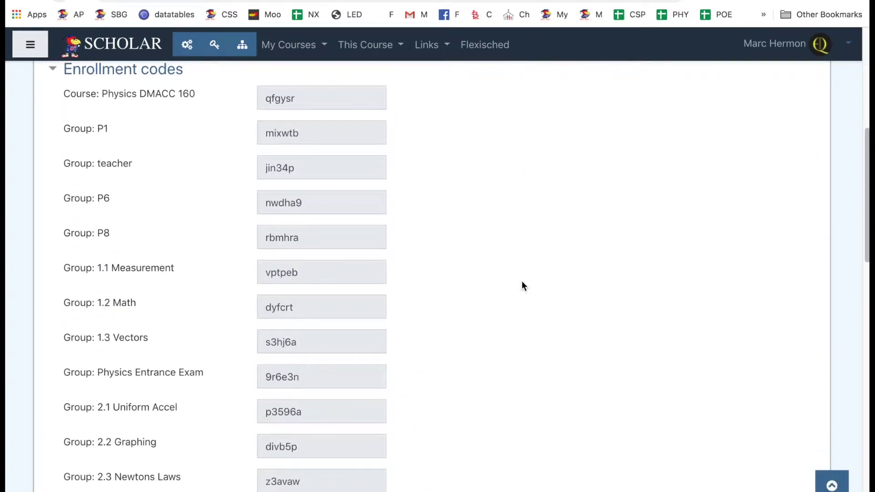
pyautogui.scroll(4, 523, 286)
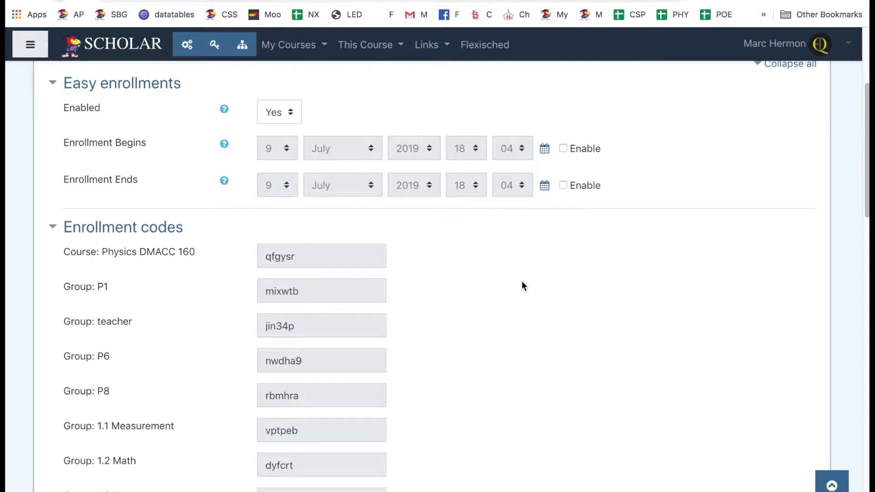
# Step: Highlight the Physics course's enrollment code and return to the dashboard's course overview
pyautogui.moveTo(299, 257); pyautogui.dragTo(266, 260)
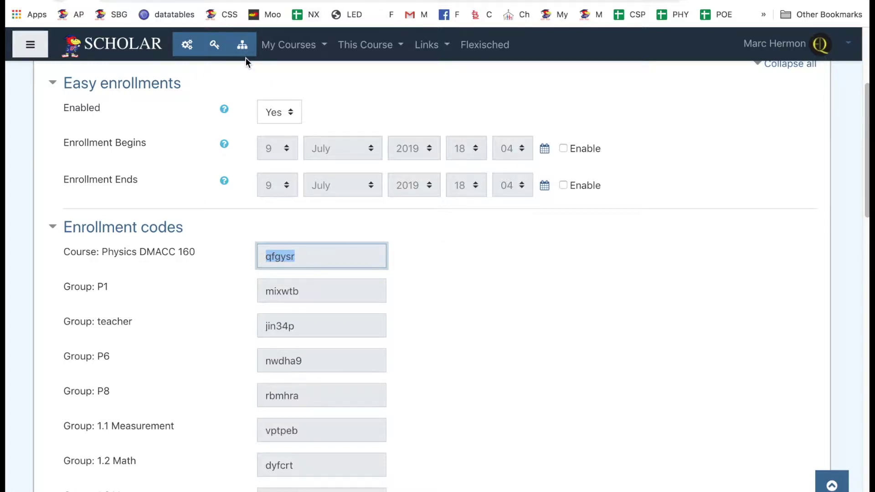
pyautogui.scroll(2, 245, 60)
pyautogui.scroll(1, 245, 58)
pyautogui.click(92, 101)
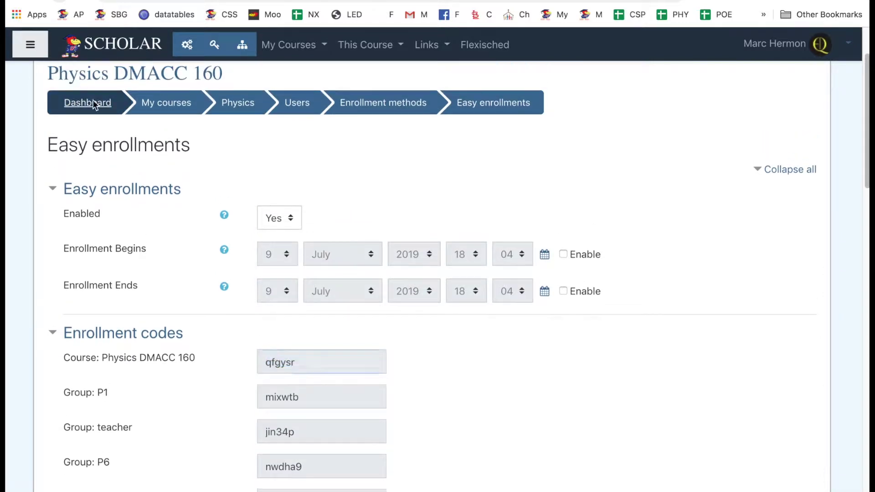
pyautogui.click(536, 152)
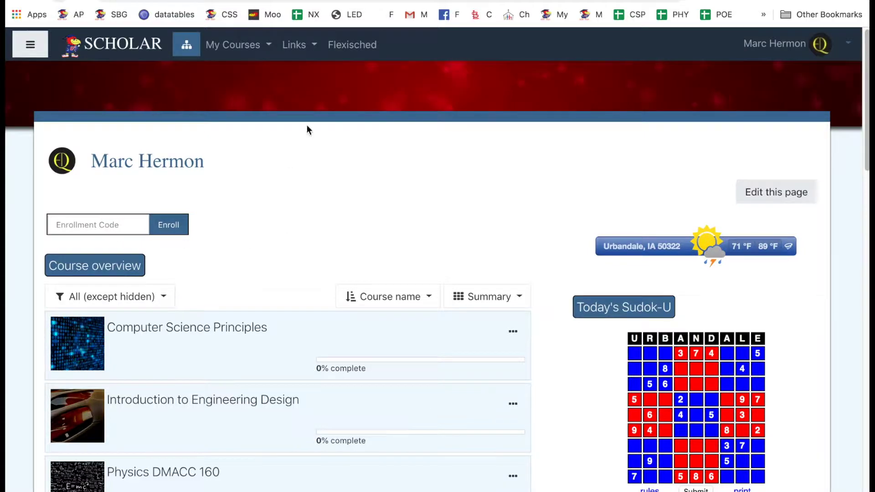
pyautogui.scroll(-3, 196, 380)
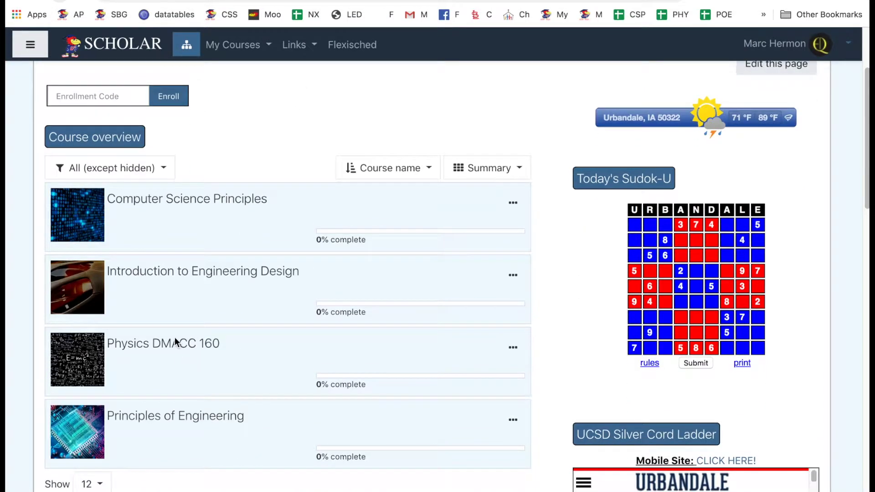
# Step: Open the Physics DMACC 160 course and view its enrollment codes for the course and groups
pyautogui.click(139, 349)
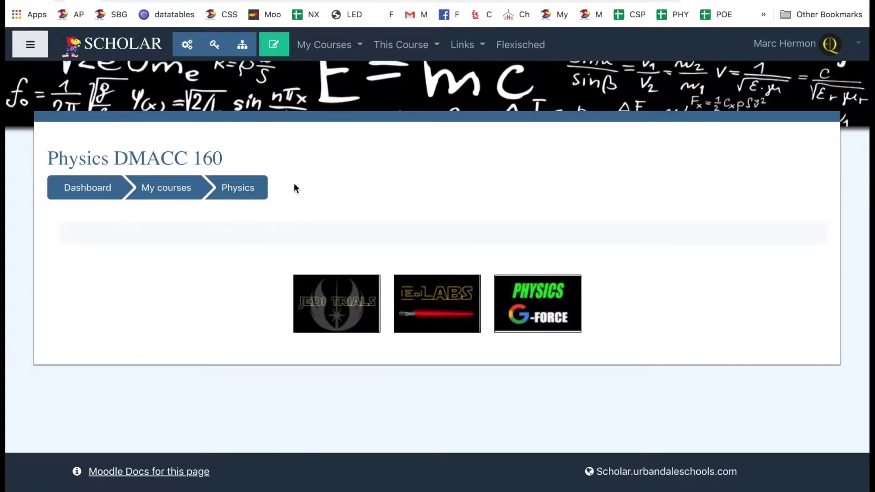
pyautogui.click(216, 48)
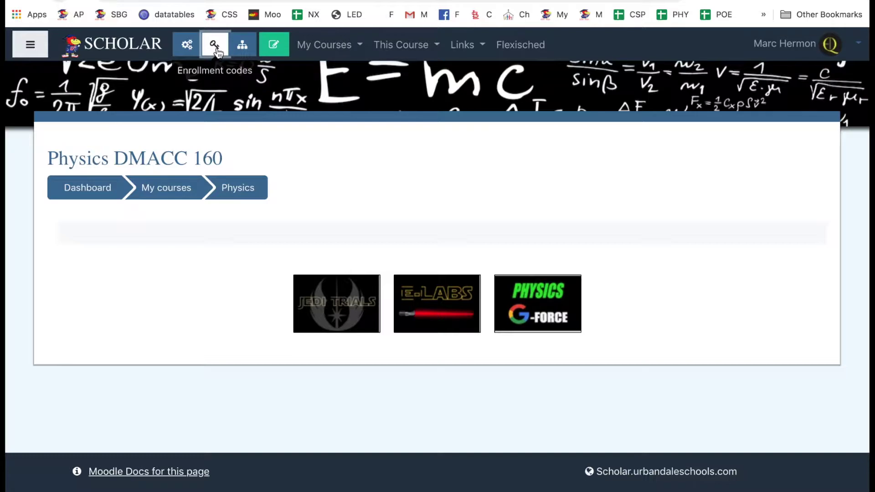
pyautogui.scroll(-7, 215, 312)
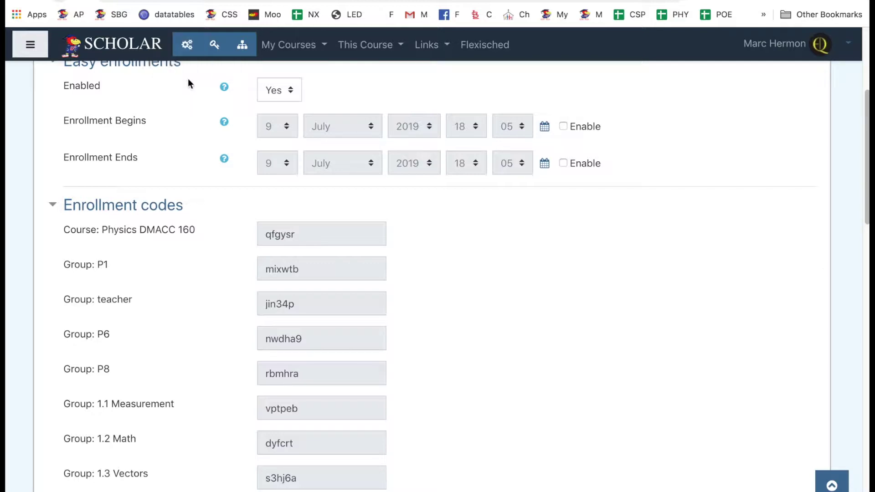
# Step: Open the Physics course's Course Management Panel and examine its activities, question bank, course settings and user links
pyautogui.click(187, 47)
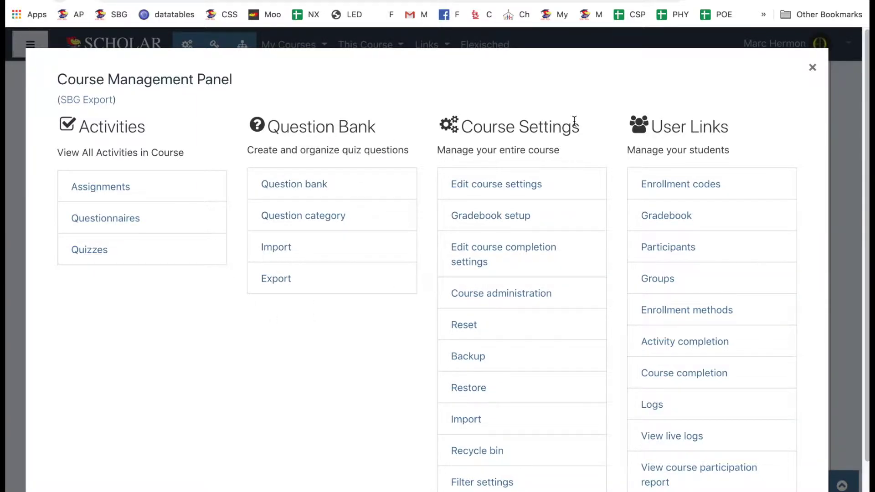
pyautogui.scroll(-2, 574, 120)
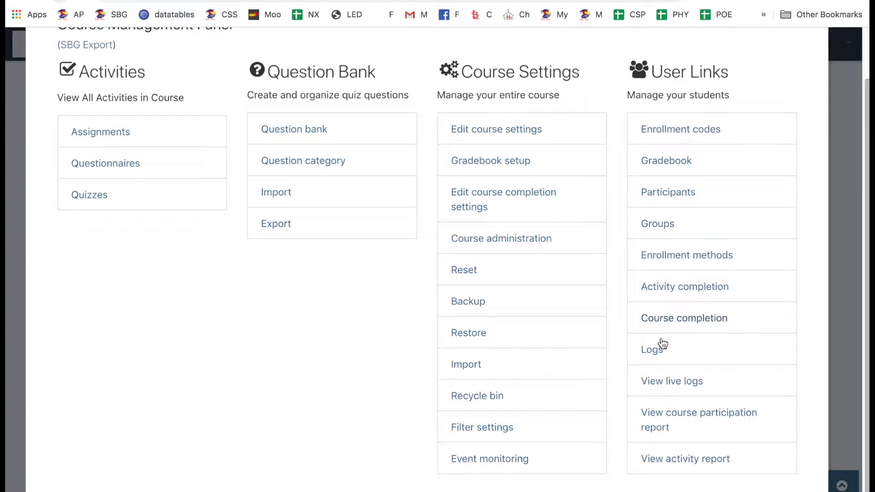
pyautogui.scroll(-1, 663, 366)
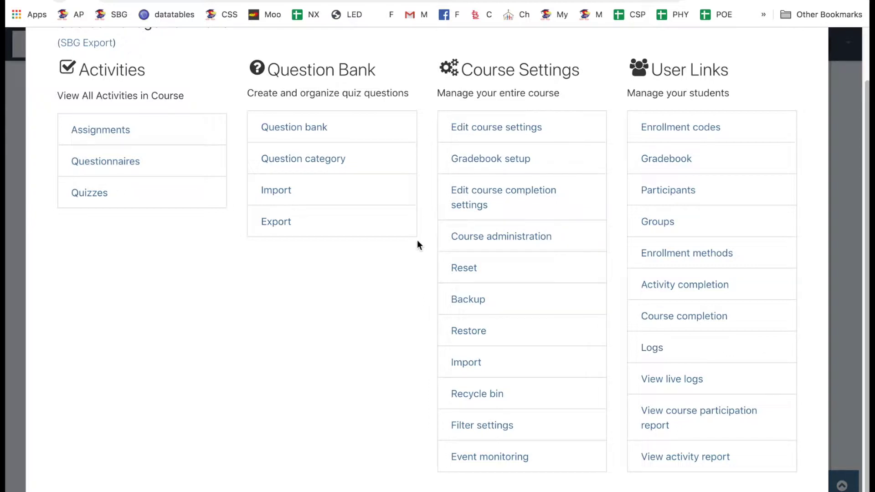
pyautogui.scroll(3, 417, 240)
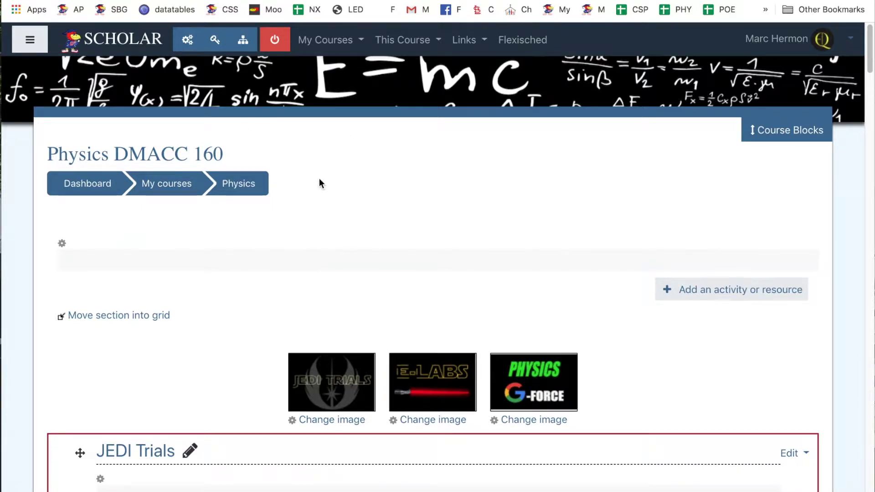
# Step: Turn editing off in the Physics course and open Computer Science Principles from the dashboard's course overview
pyautogui.click(275, 46)
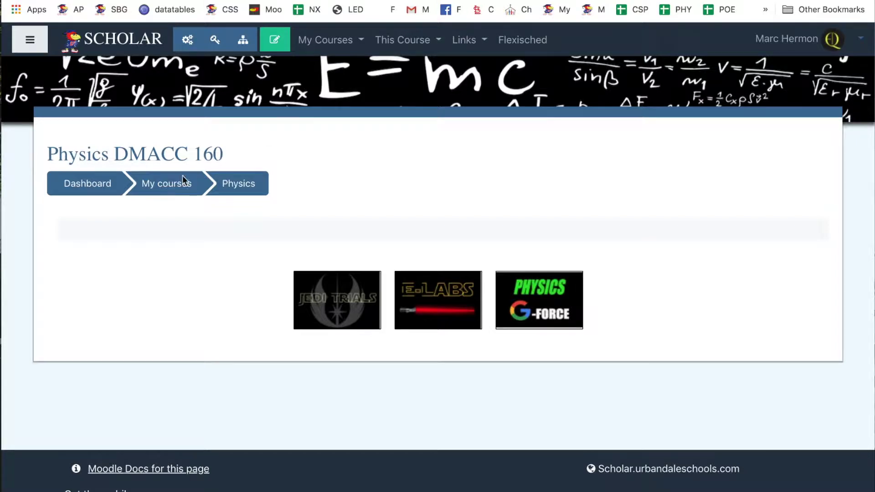
pyautogui.click(90, 187)
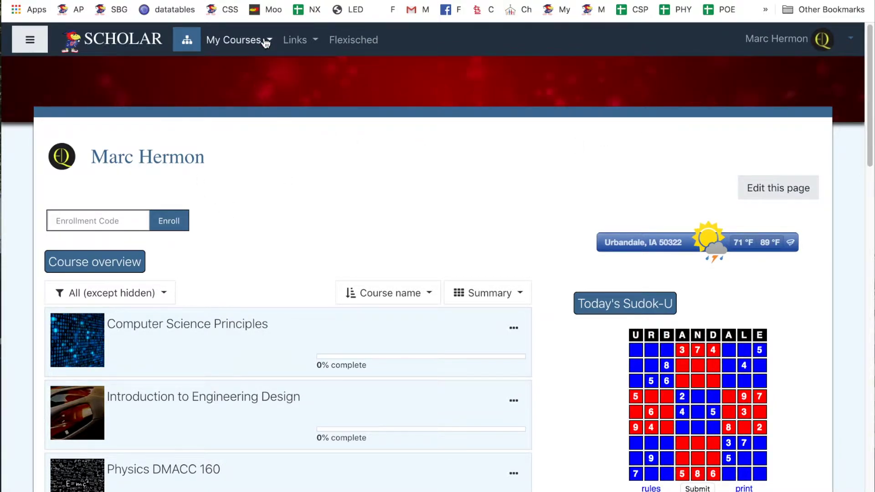
pyautogui.scroll(-2, 257, 257)
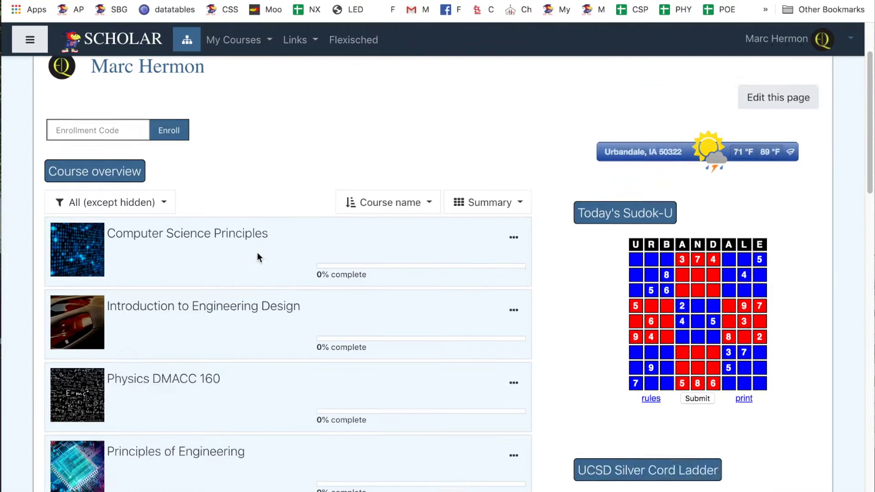
pyautogui.scroll(-2, 257, 253)
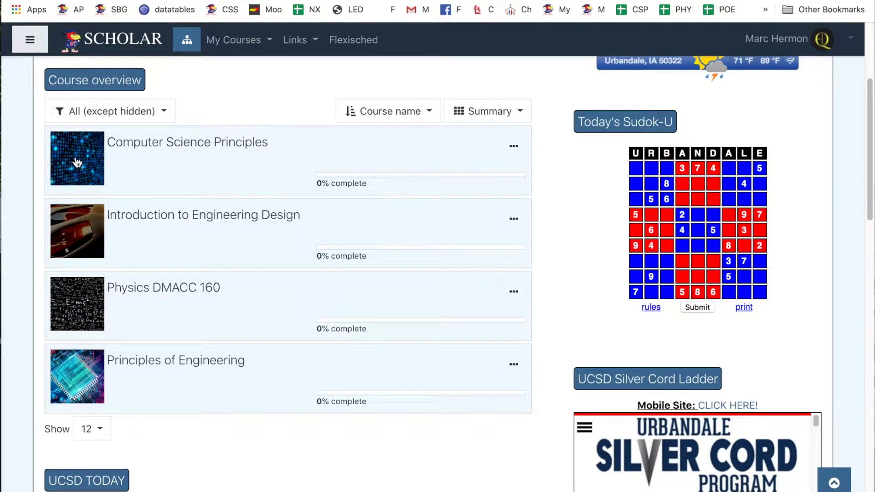
pyautogui.click(183, 145)
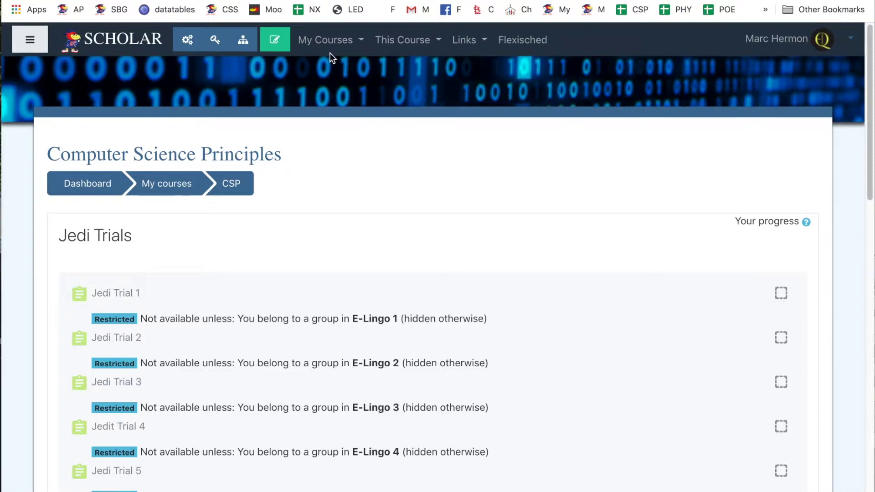
# Step: Open the Computer Science Principles course settings and examine the course image file's details and the remaining setting sections
pyautogui.click(184, 42)
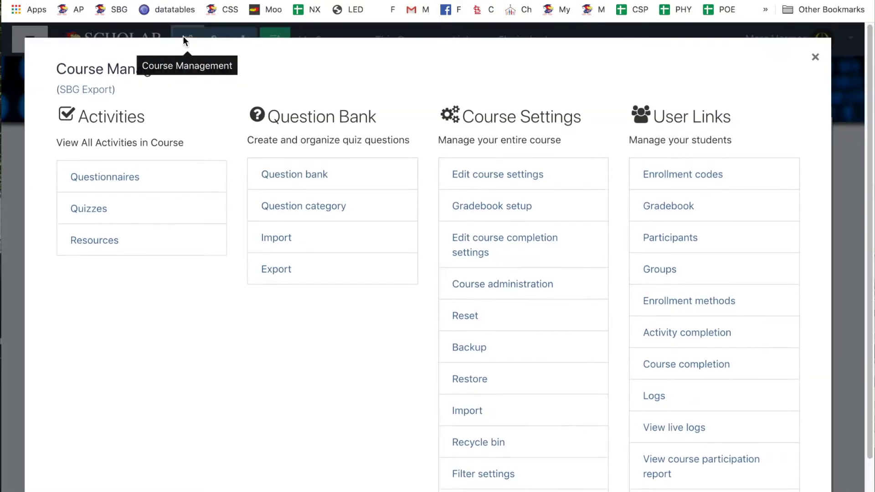
pyautogui.click(499, 182)
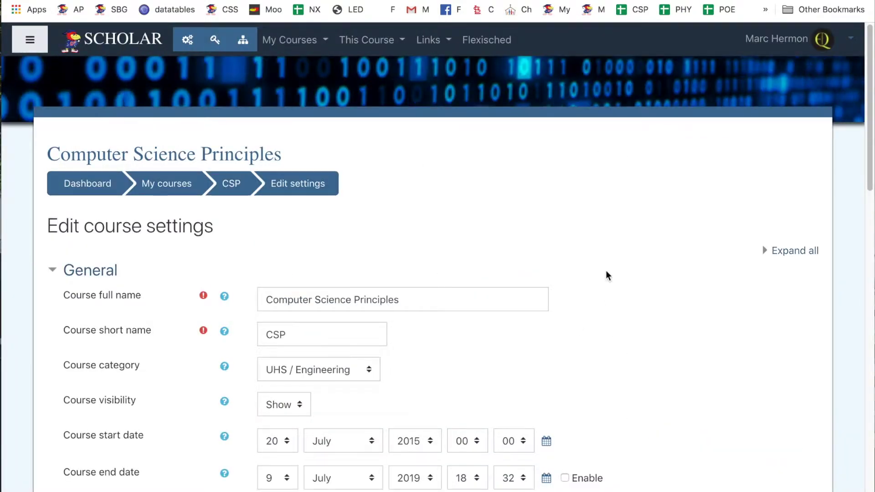
pyautogui.scroll(-13, 606, 273)
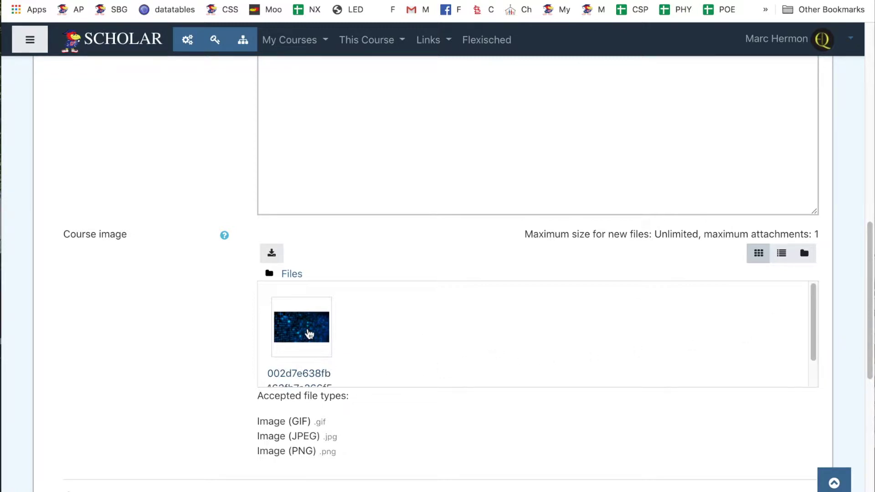
pyautogui.click(310, 334)
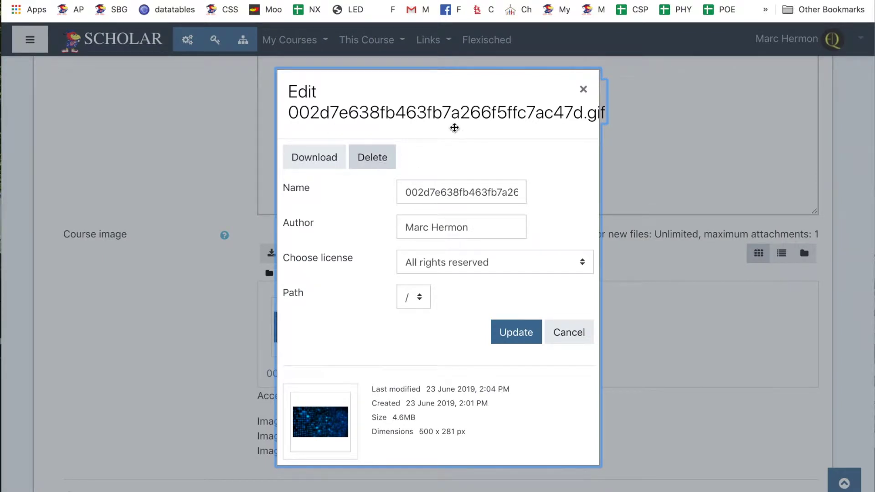
pyautogui.click(582, 89)
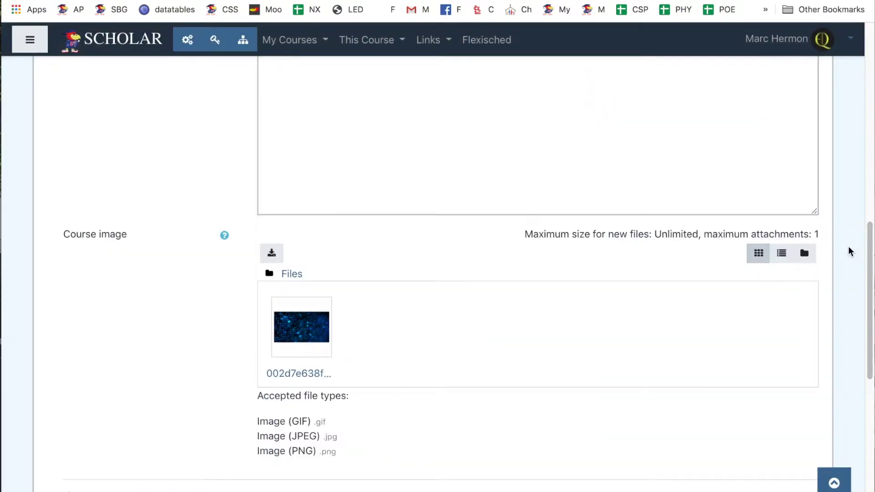
pyautogui.scroll(-10, 239, 263)
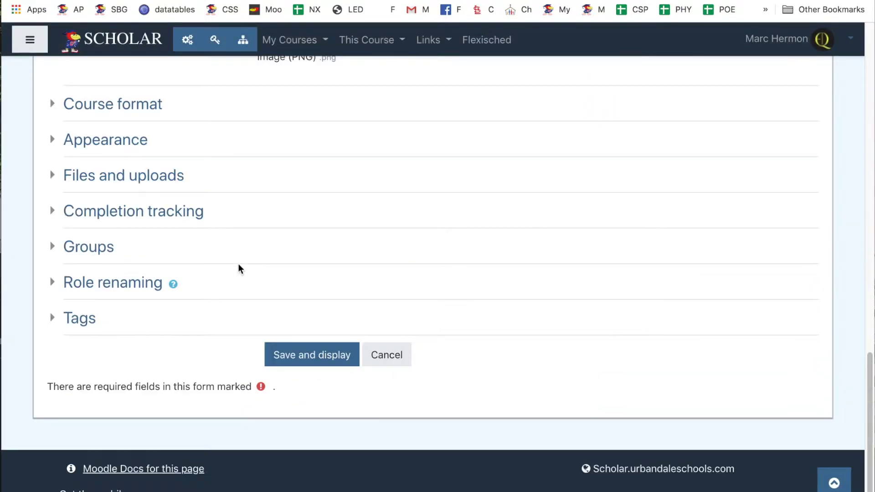
pyautogui.click(318, 357)
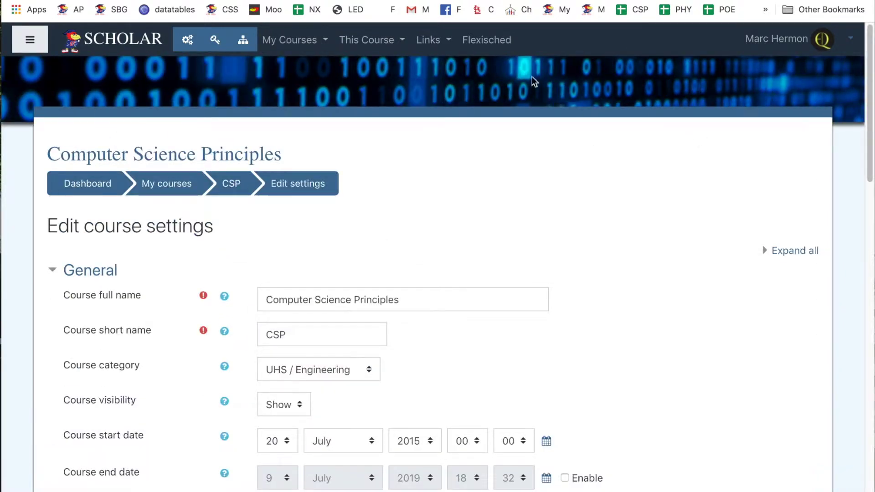
# Step: Switch to the Introduction to Engineering Design course and look through its grid of sections
pyautogui.click(313, 40)
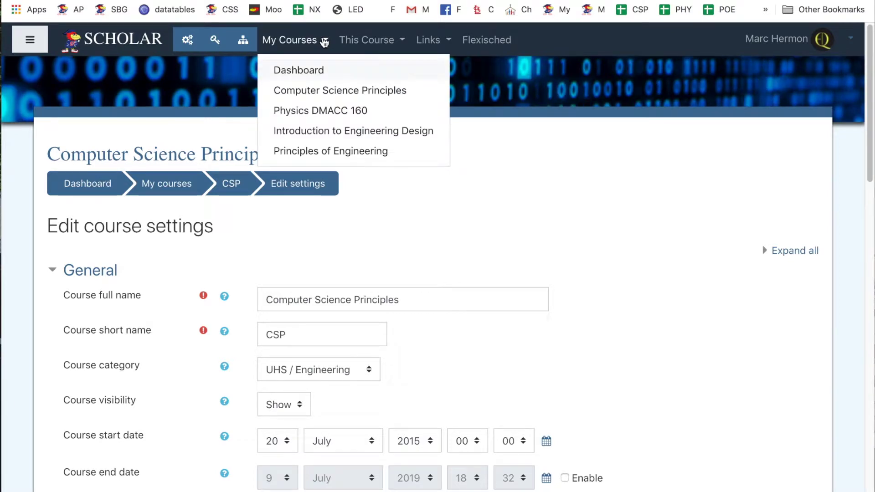
pyautogui.click(356, 132)
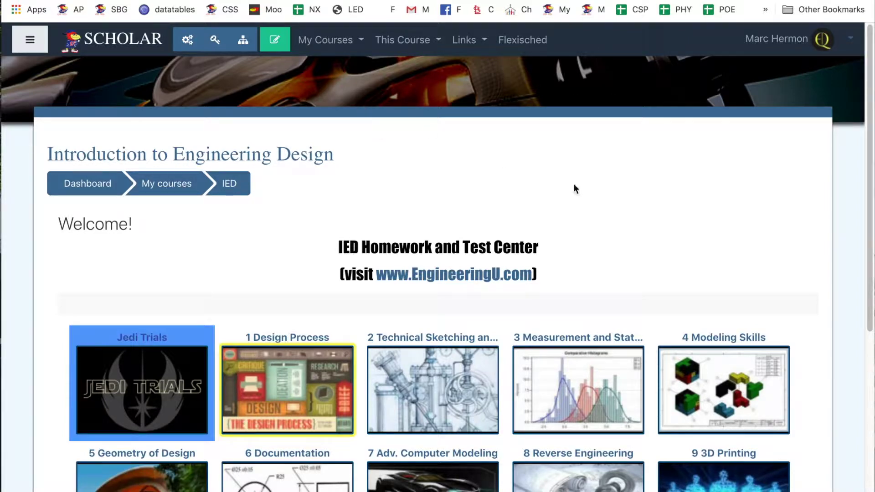
pyautogui.scroll(-5, 574, 185)
pyautogui.scroll(5, 574, 185)
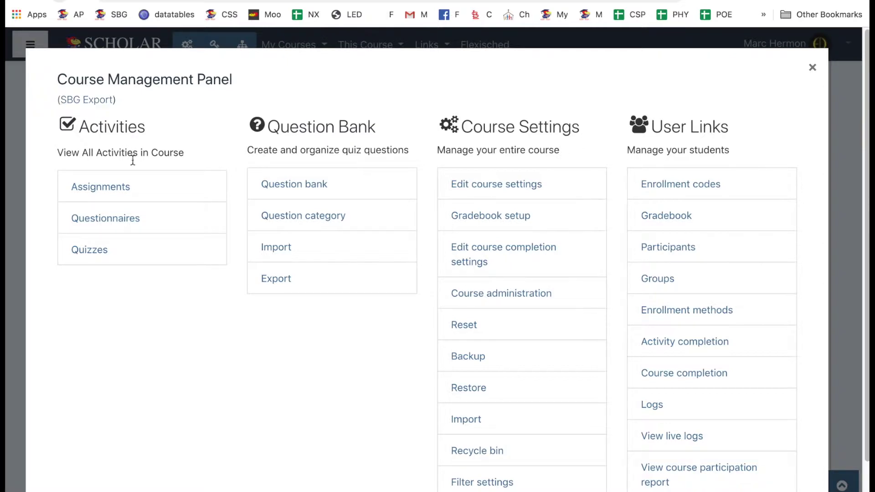
# Step: Close the Course Management Panel and return from Easy enrollments to the Physics course's main page
pyautogui.click(815, 70)
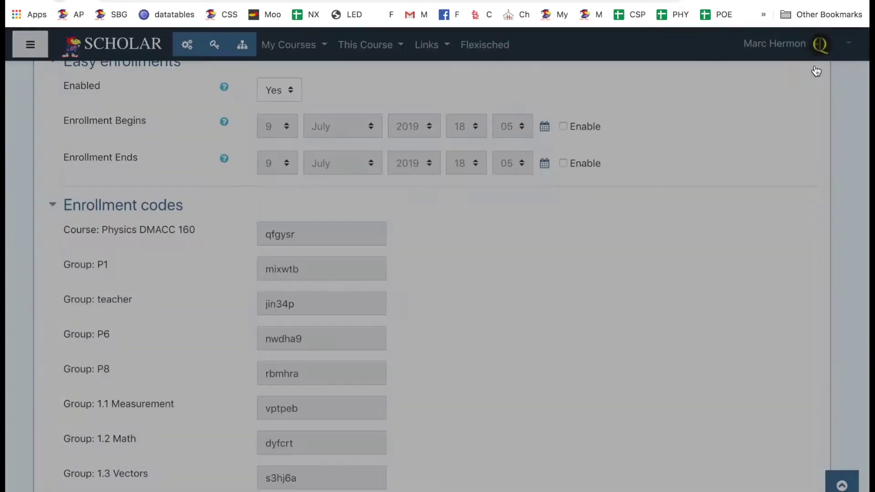
pyautogui.scroll(5, 477, 350)
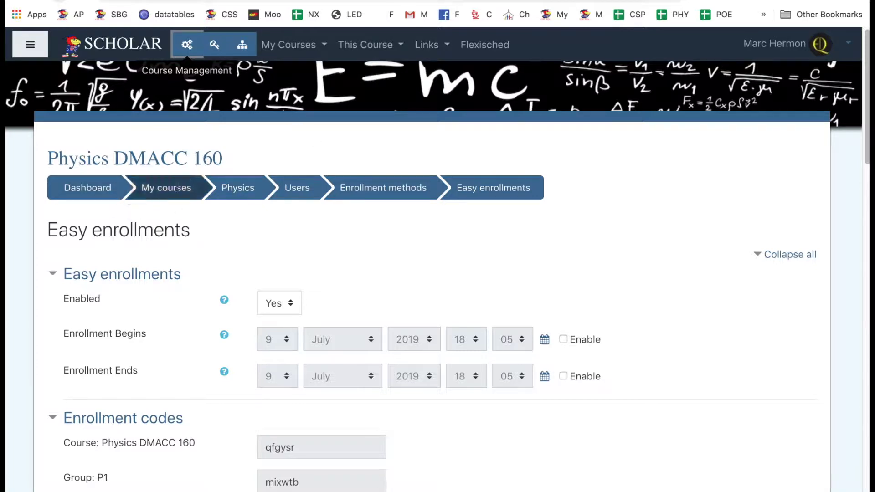
pyautogui.click(236, 189)
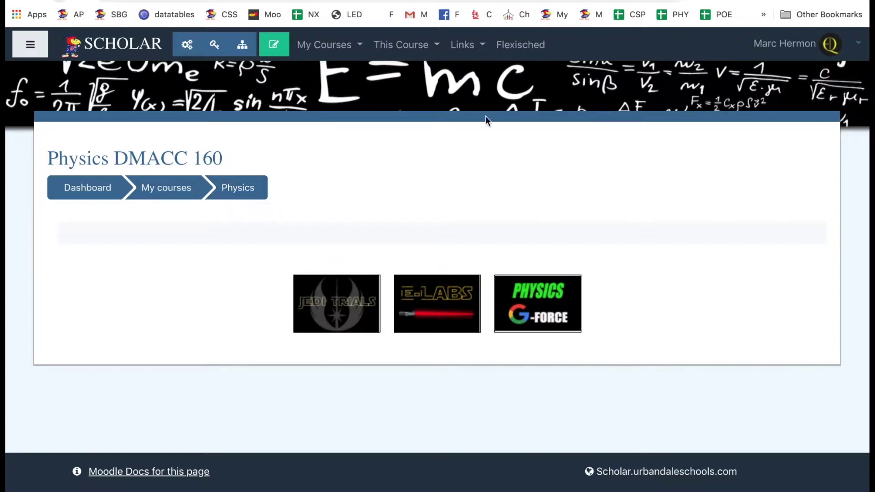
# Step: Open the Physics course's SBG Export from the Course Management Panel and look over the student score table
pyautogui.click(186, 45)
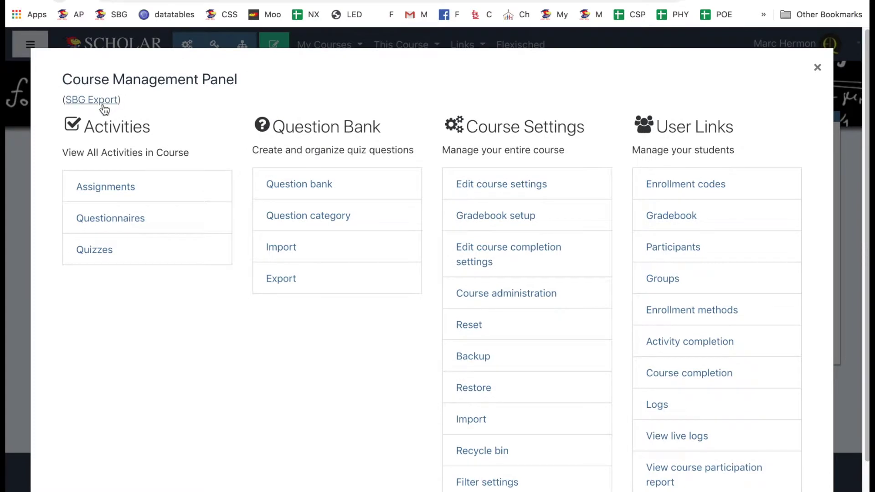
pyautogui.click(104, 103)
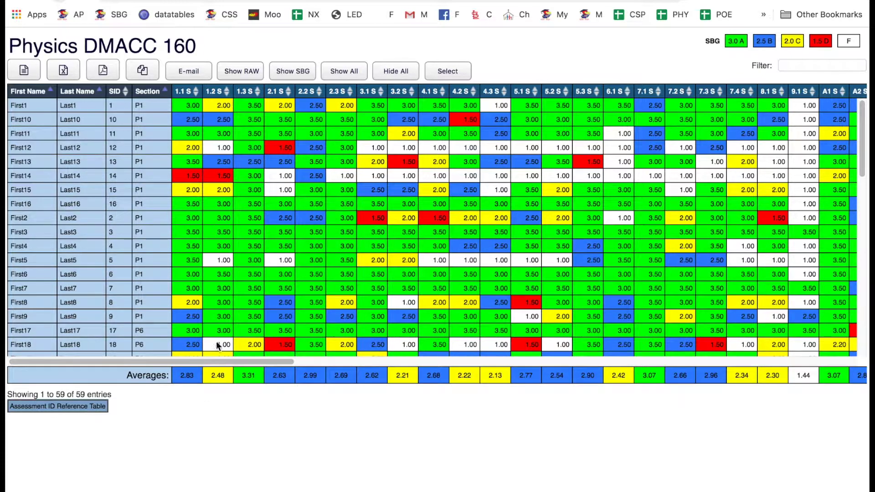
pyautogui.moveTo(226, 359); pyautogui.dragTo(123, 360)
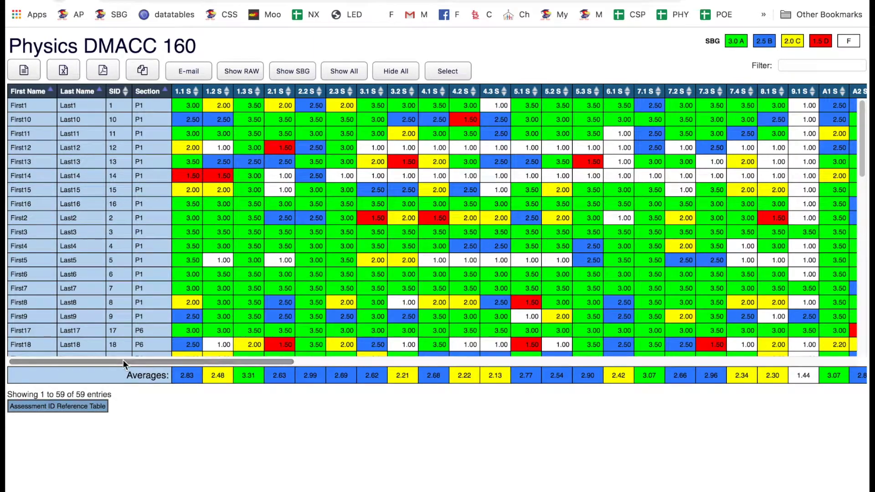
pyautogui.scroll(-3, 216, 162)
pyautogui.scroll(3, 216, 163)
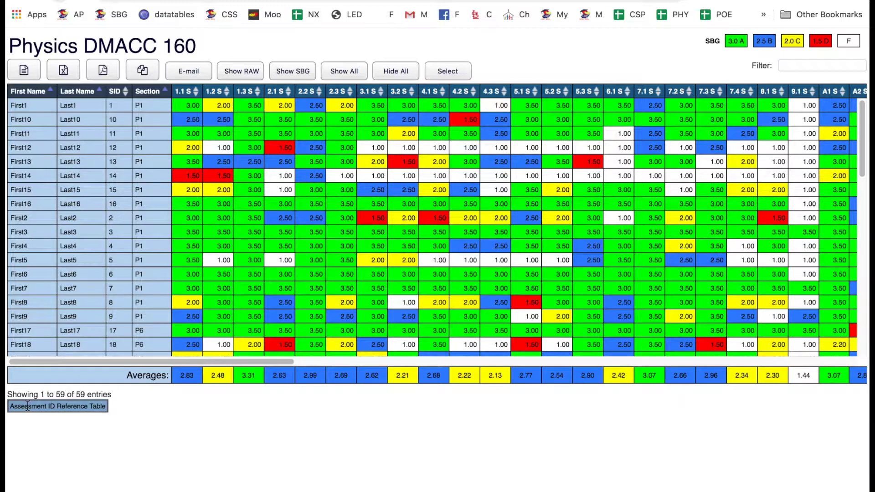
# Step: Expand the Assessment ID Reference Table, read through its assessment names, and collapse it again
pyautogui.click(75, 406)
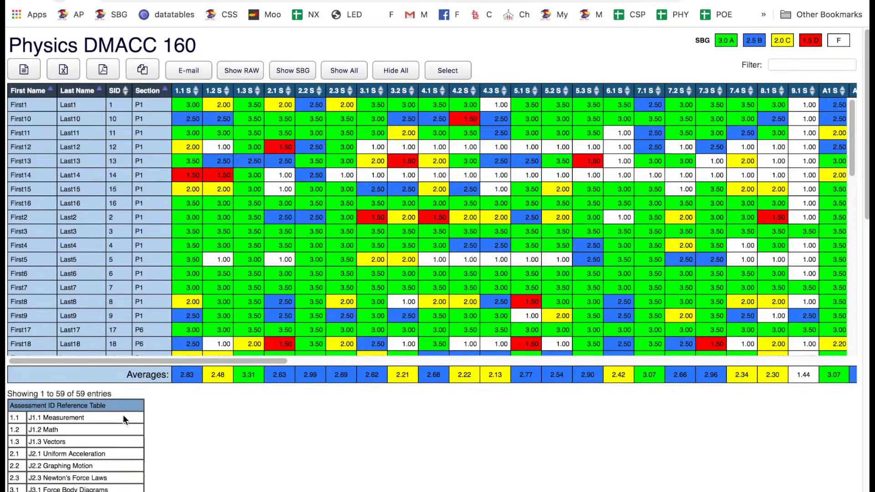
pyautogui.scroll(-5, 123, 415)
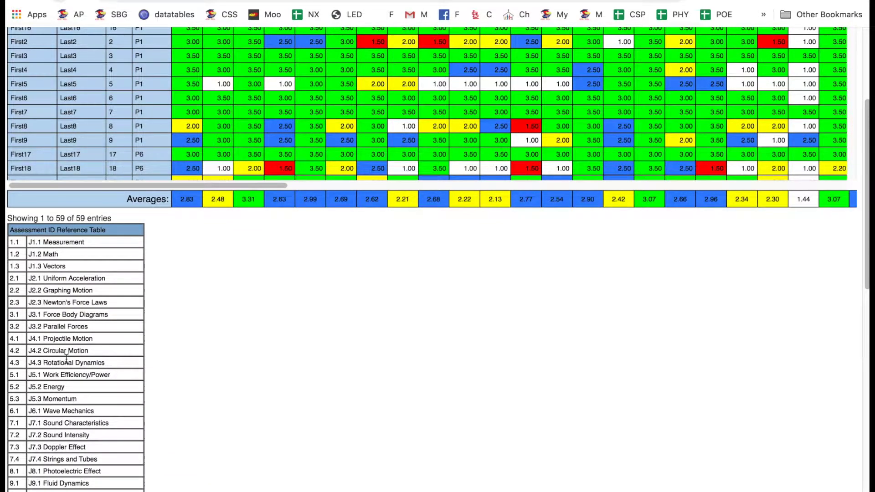
pyautogui.click(74, 229)
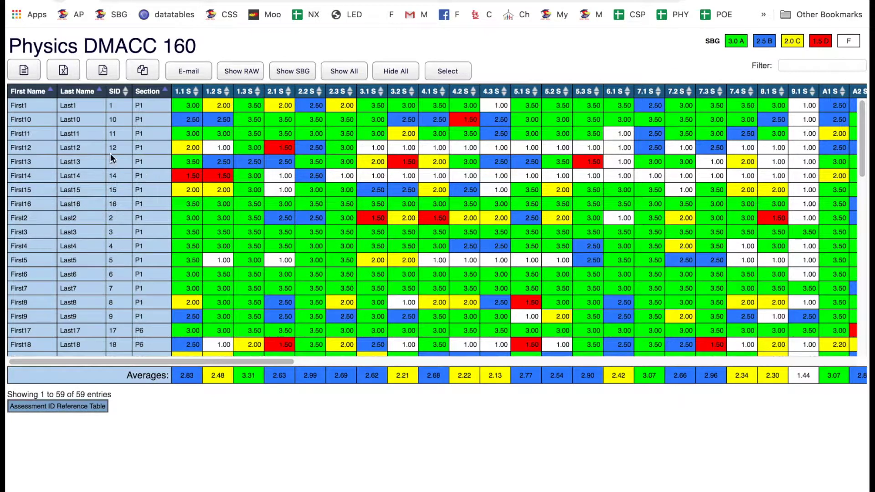
# Step: Look through the student rows of the SBG score table for all sections and return to the first student
pyautogui.scroll(-15, 110, 155)
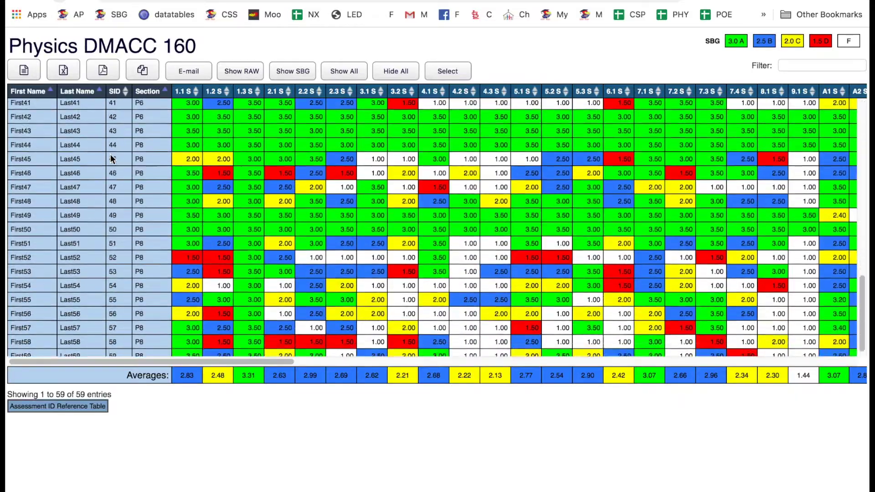
pyautogui.scroll(10, 375, 173)
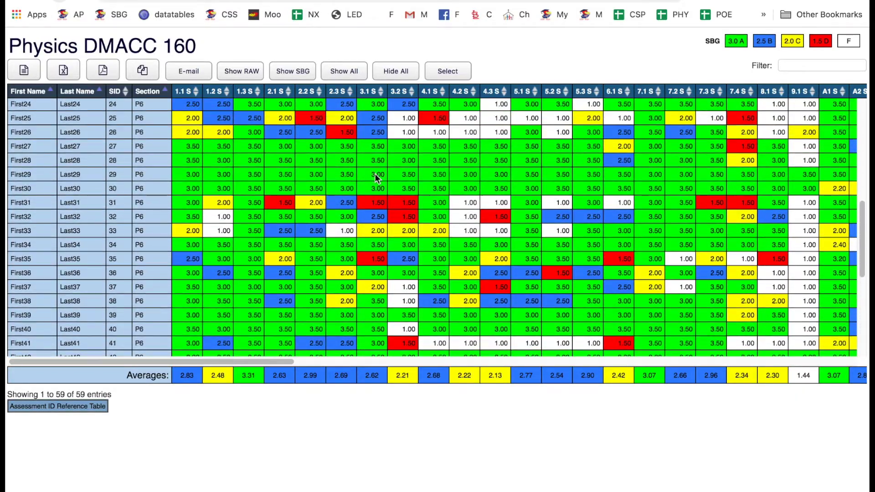
pyautogui.scroll(3, 376, 173)
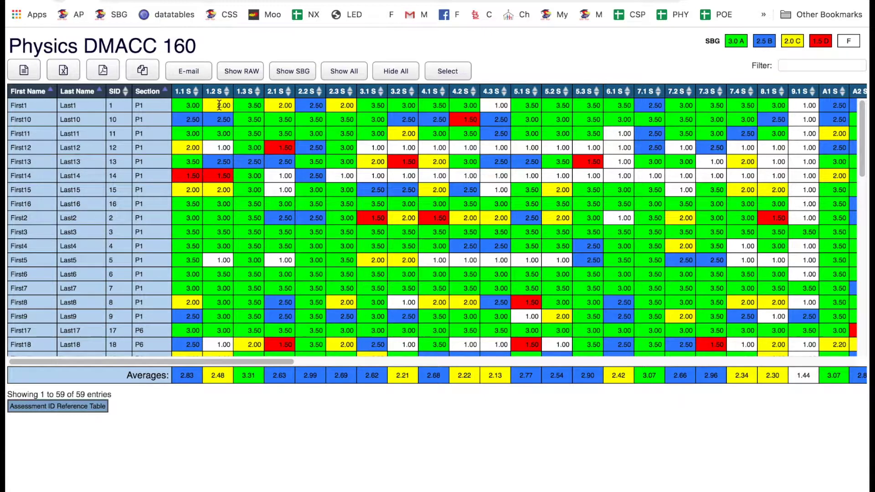
# Step: Switch the score table to raw scores, change it to raw and SBG scores together, and look through the student rows
pyautogui.click(248, 74)
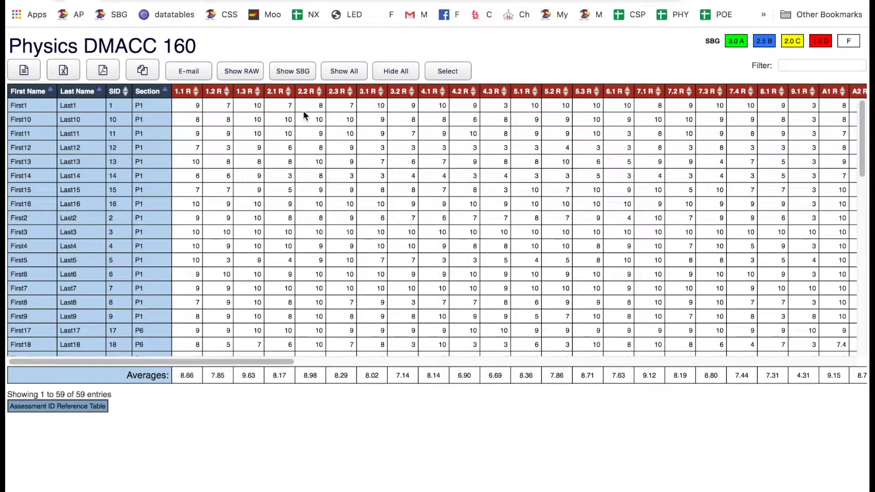
pyautogui.click(354, 73)
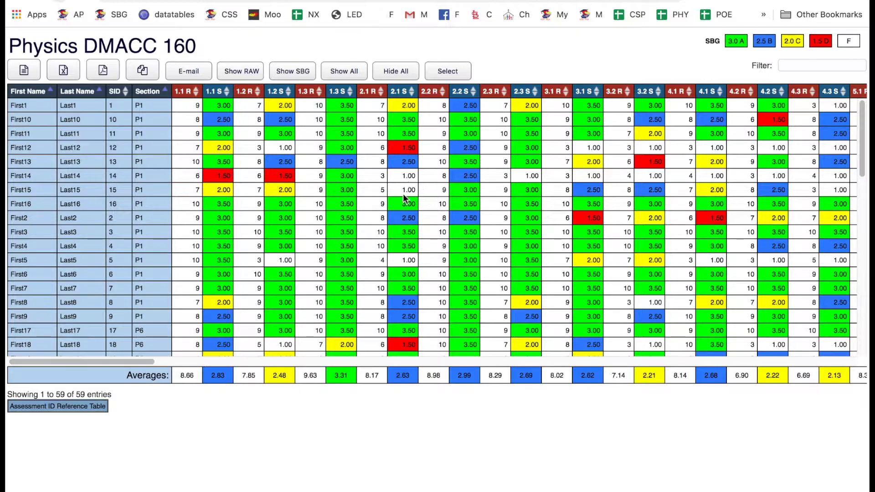
pyautogui.scroll(-5, 511, 217)
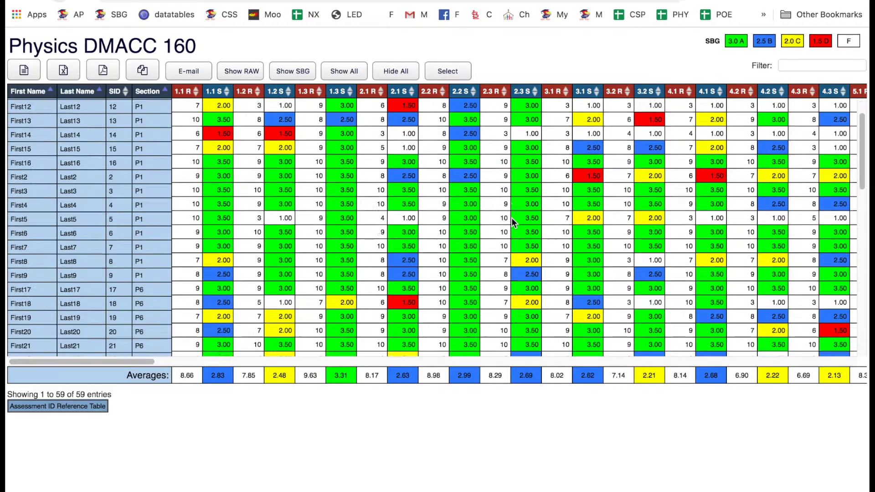
pyautogui.scroll(5, 511, 218)
pyautogui.scroll(1, 511, 217)
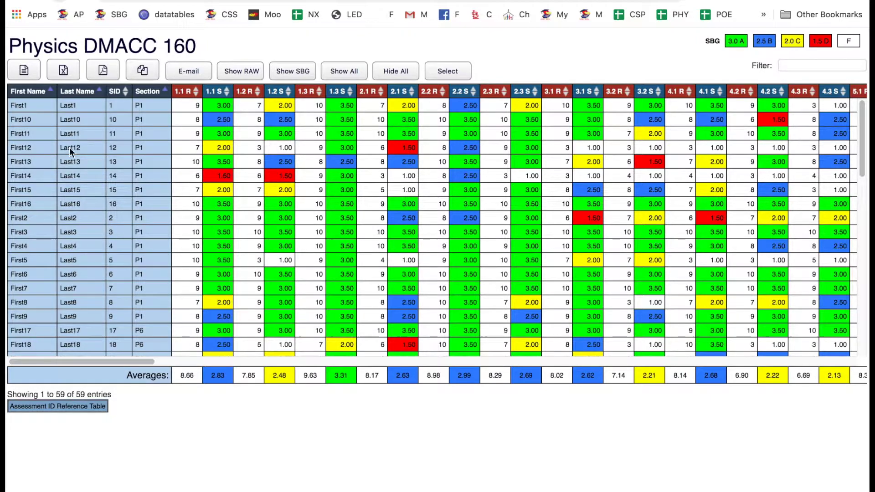
pyautogui.scroll(-6, 143, 229)
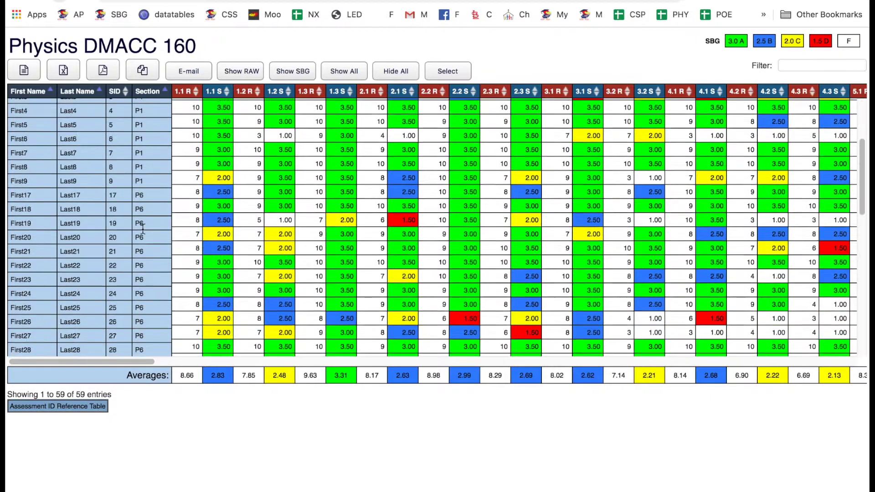
pyautogui.scroll(6, 145, 196)
pyautogui.hscroll(1, 146, 196)
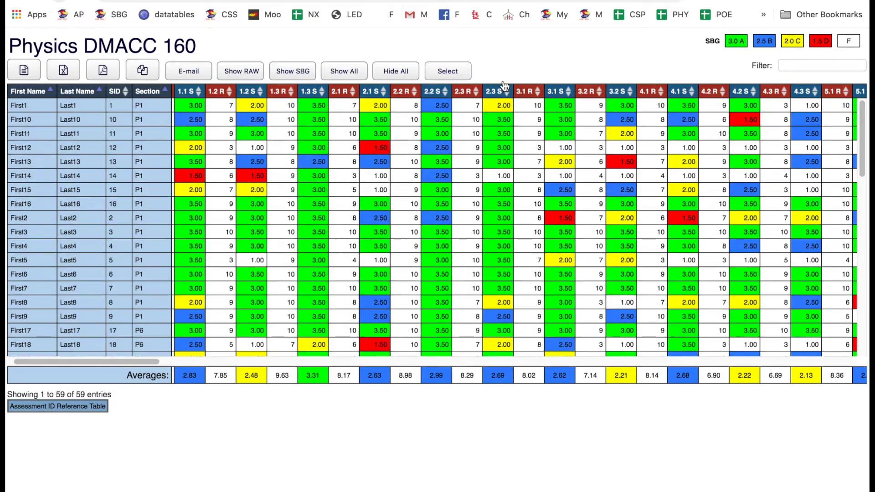
# Step: Filter the score table to section P6 and look over its first score columns
pyautogui.click(801, 64)
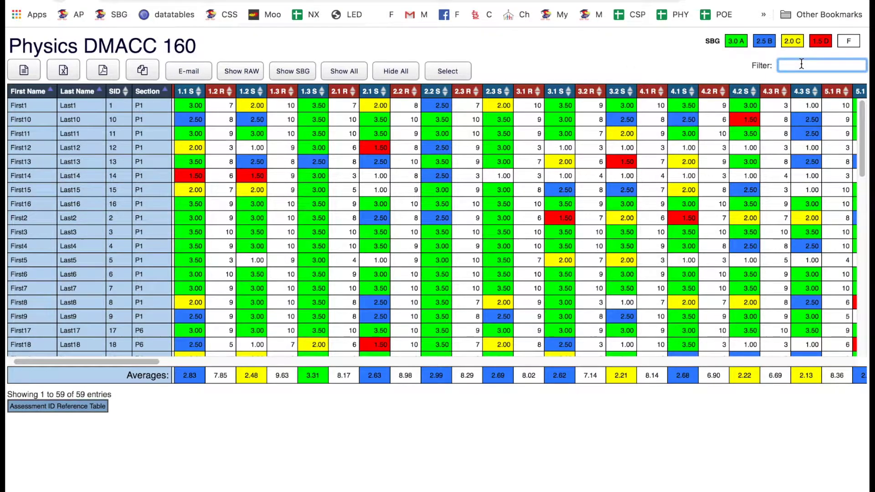
pyautogui.write('P6')
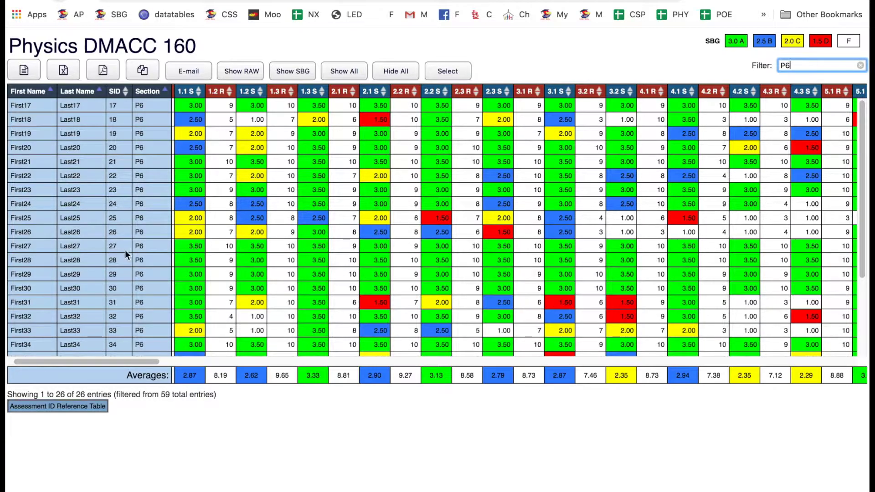
pyautogui.hscroll(-2, 130, 262)
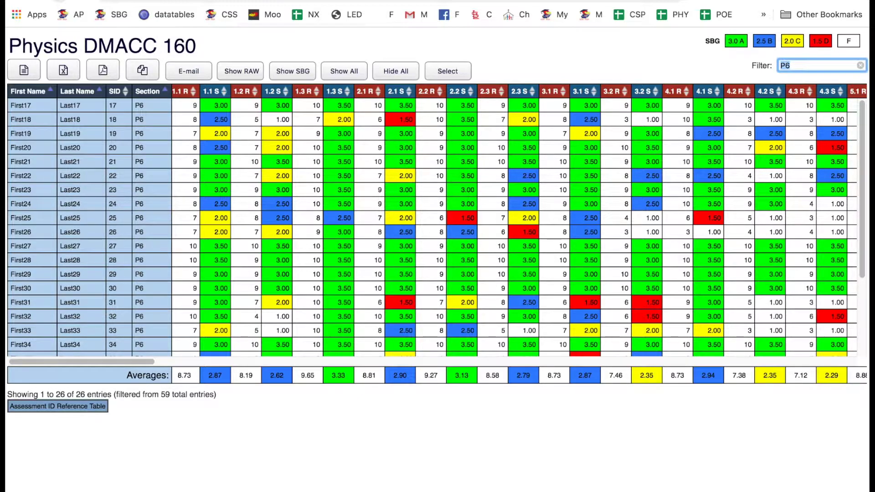
# Step: Filter the score table by the placeholder last name Last23, and clear the filter
pyautogui.write('Last')
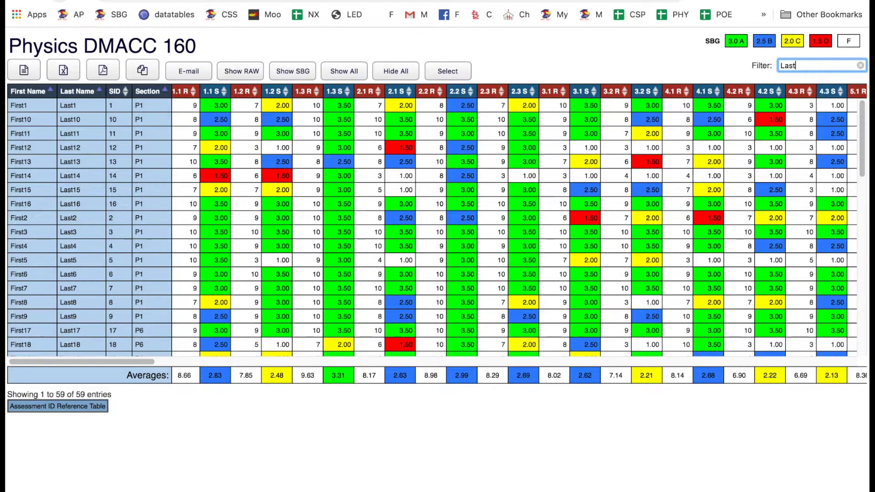
pyautogui.write('23')
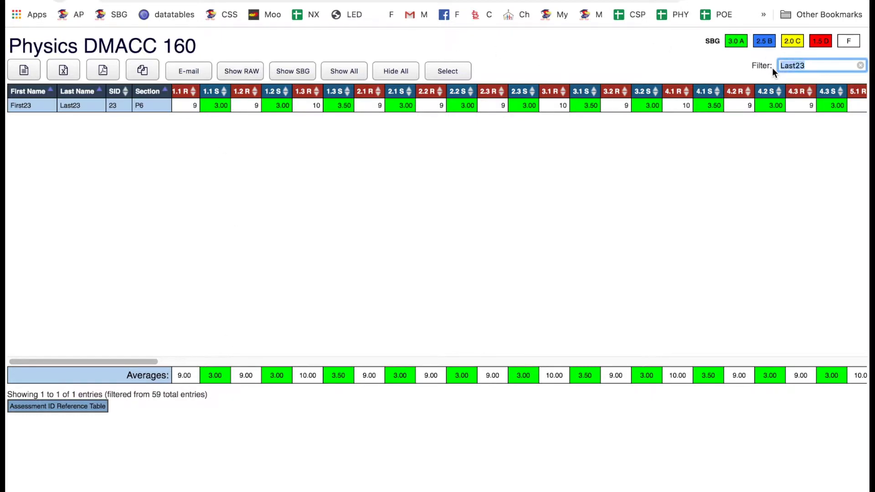
pyautogui.press('BackSpace')
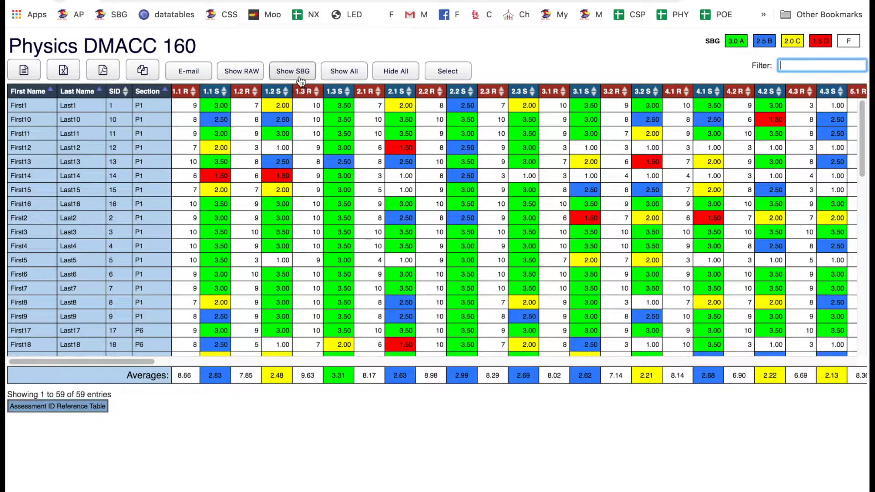
# Step: Hide all score columns and show only the SBG columns 1.1 S, 1.2 S and 1.3 S beside the student details
pyautogui.click(393, 75)
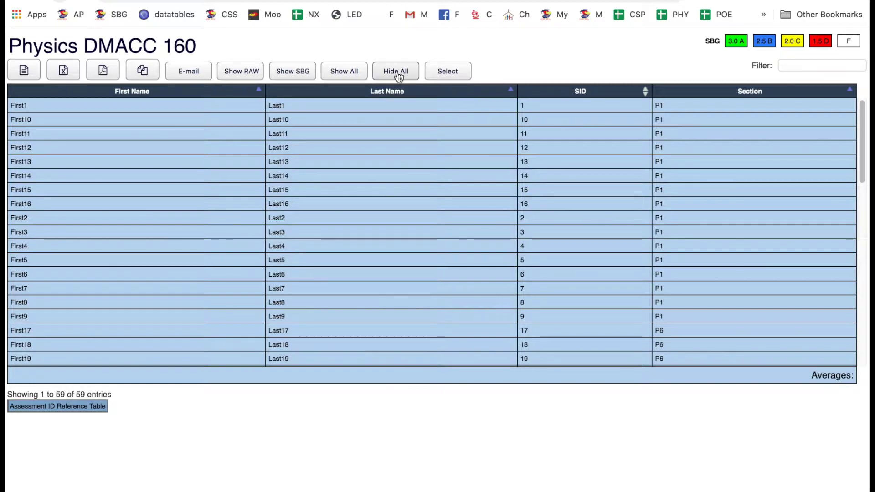
pyautogui.click(440, 75)
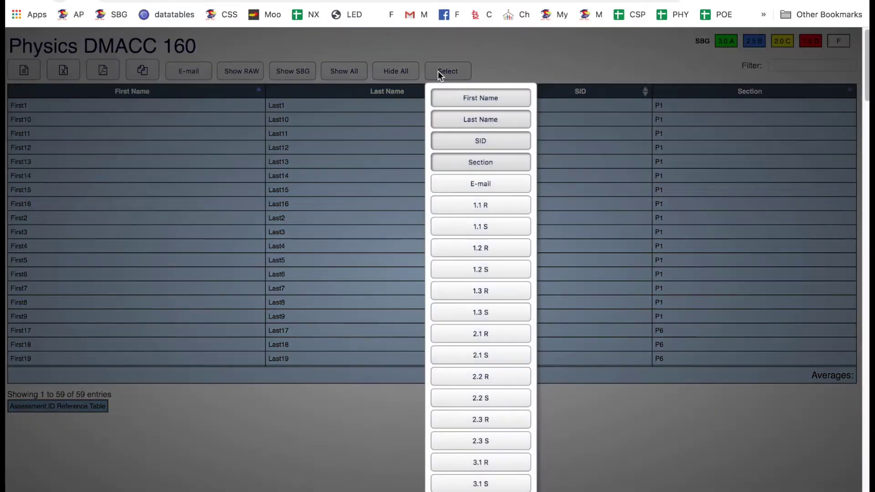
pyautogui.click(497, 233)
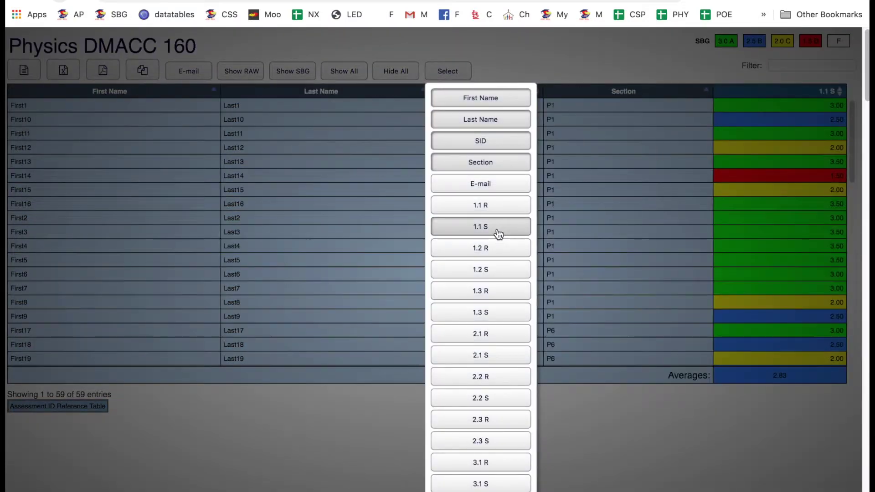
pyautogui.click(495, 270)
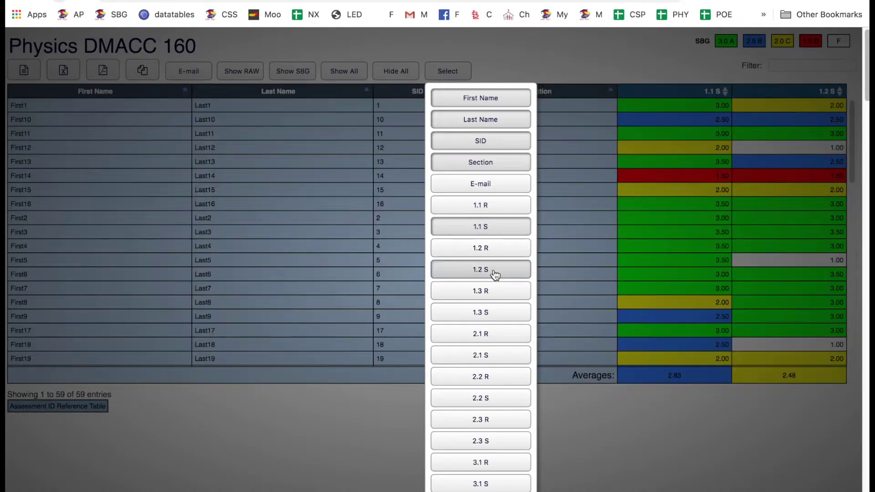
pyautogui.click(497, 318)
pyautogui.click(622, 464)
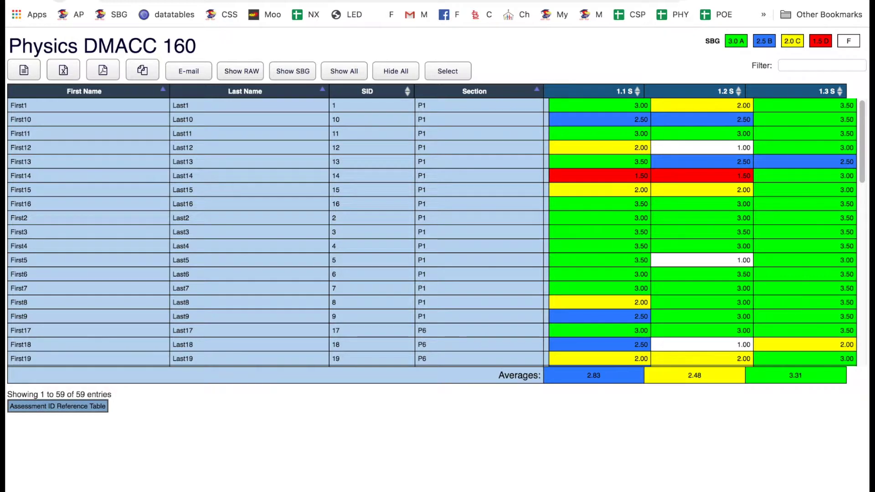
pyautogui.moveTo(854, 384)
pyautogui.mouseDown()
pyautogui.moveTo(818, 383)
pyautogui.moveTo(853, 384)
pyautogui.mouseUp()
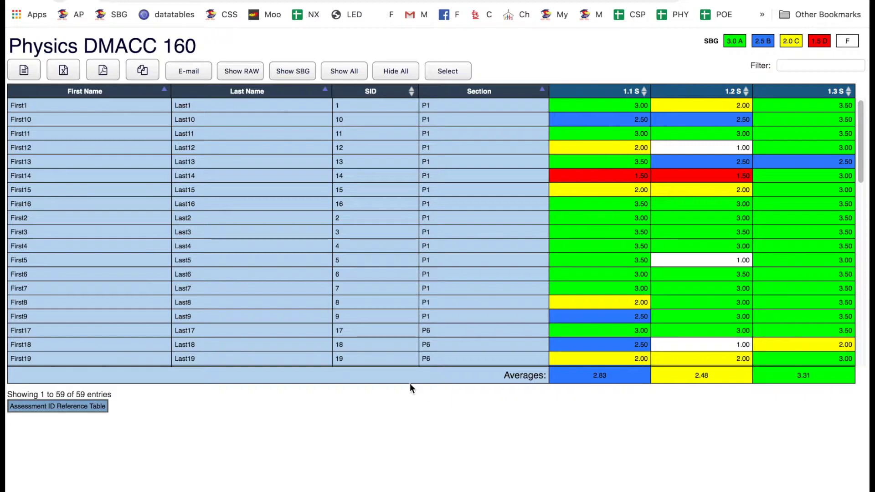
# Step: Export the three-assessment table as a spreadsheet file, look through its rows in Excel, and return to the browser
pyautogui.click(28, 74)
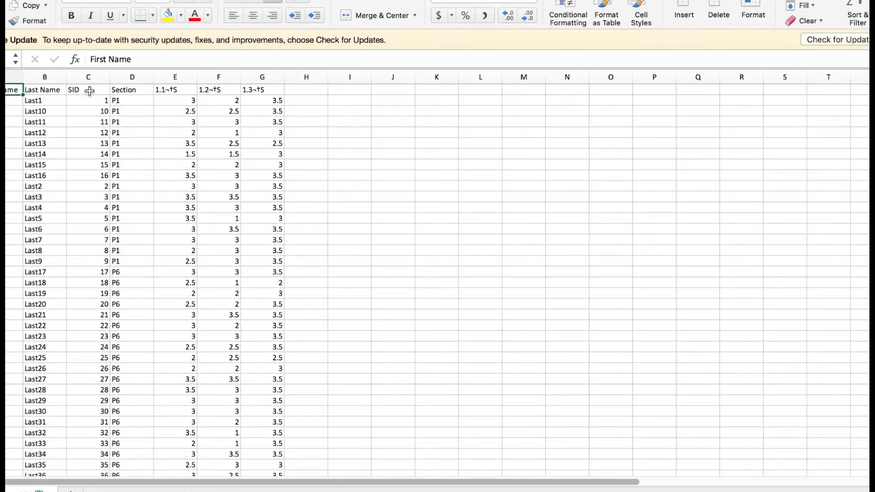
pyautogui.scroll(-10, 149, 154)
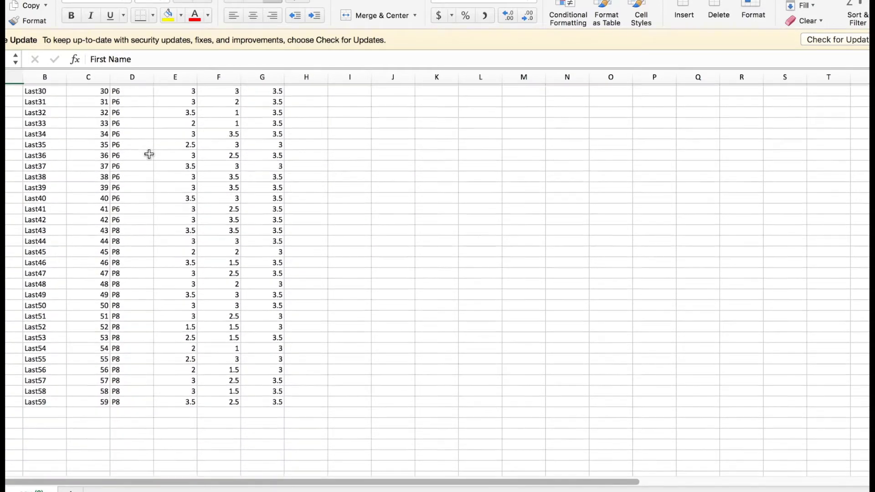
pyautogui.scroll(10, 149, 154)
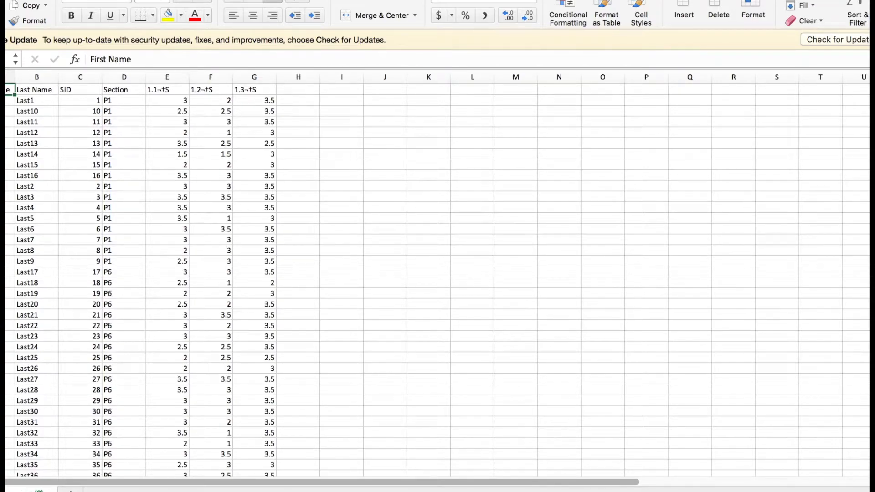
pyautogui.press('super+Tab')
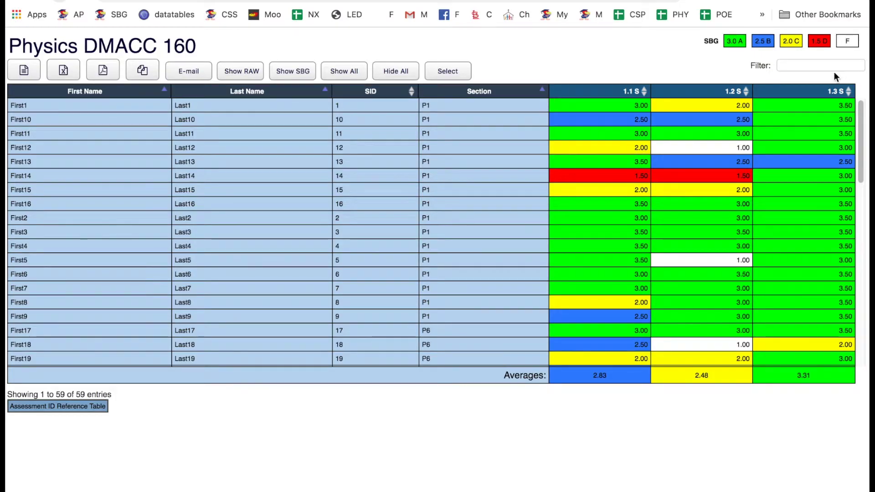
# Step: Filter the three-assessment table to section P6, look over its rows, and clear the filter
pyautogui.click(805, 67)
pyautogui.write('P6')
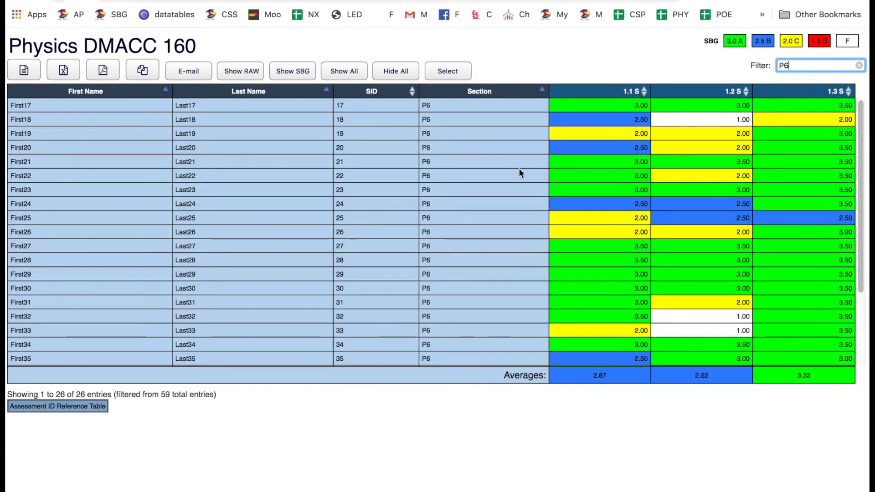
pyautogui.scroll(-2, 246, 138)
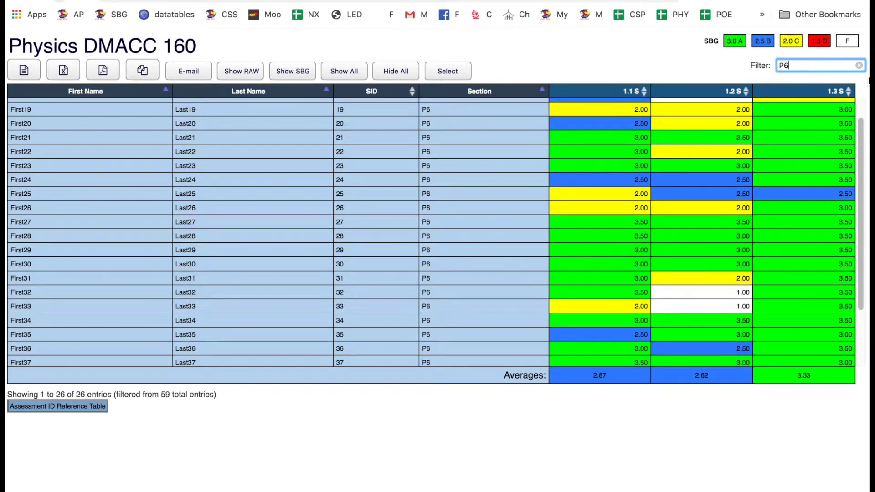
pyautogui.press('BackSpace')
pyautogui.press('BackSpace')
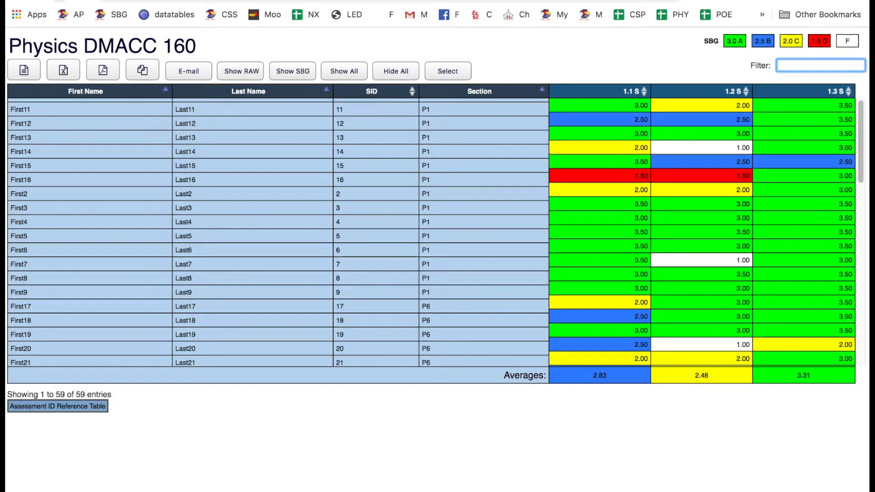
# Step: Show the students' e-mail column and look through the whole address list
pyautogui.click(193, 79)
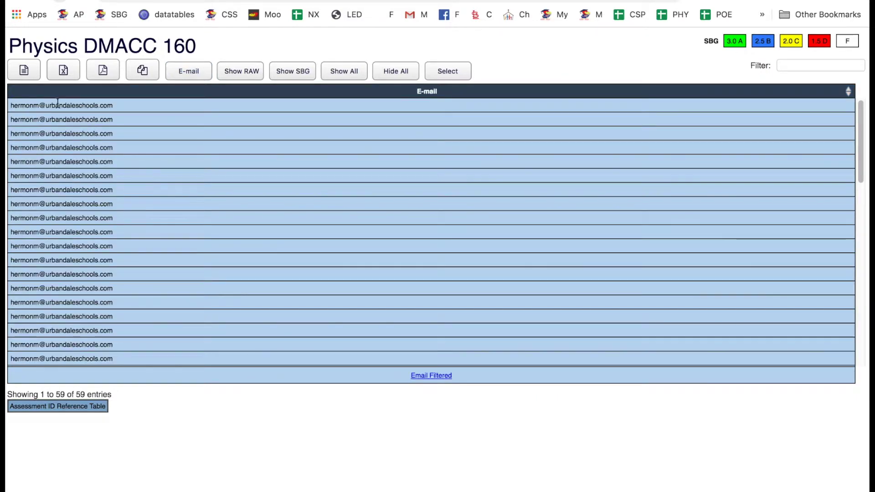
pyautogui.scroll(-3, 176, 199)
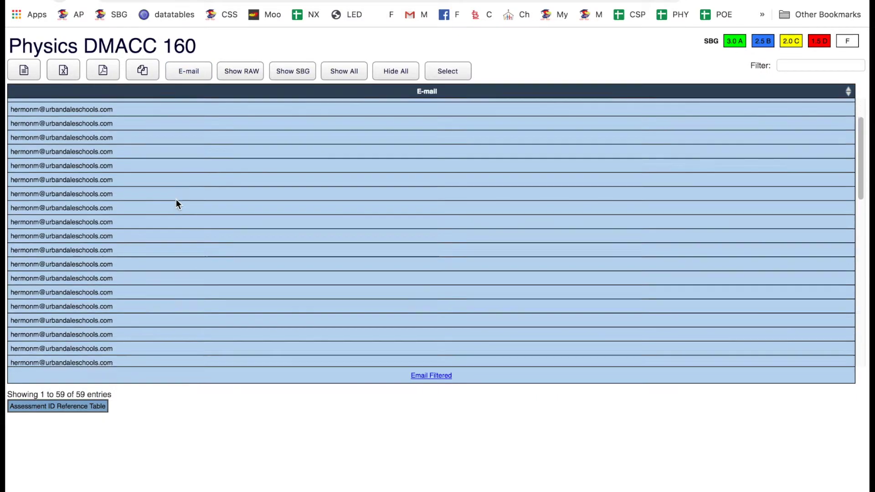
pyautogui.scroll(-10, 176, 199)
pyautogui.scroll(10, 176, 201)
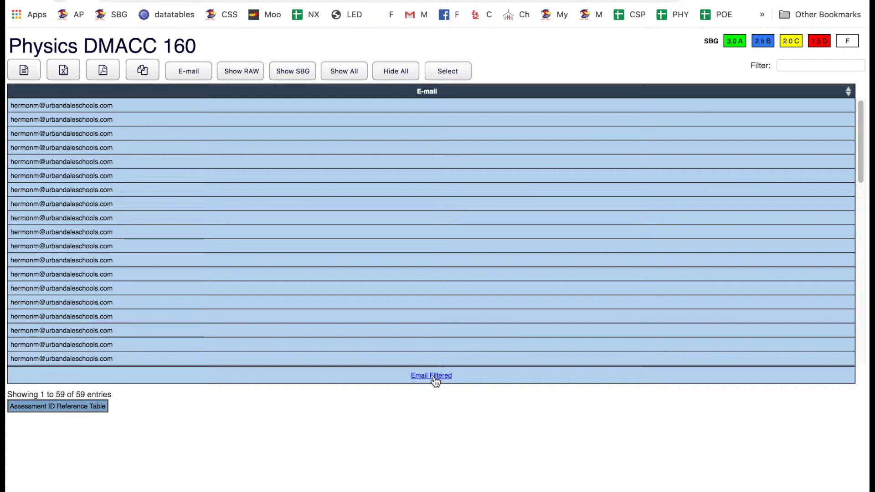
# Step: Filter the e-mail list to section P6, look over the addresses, and switch the table back to SBG scores
pyautogui.click(794, 67)
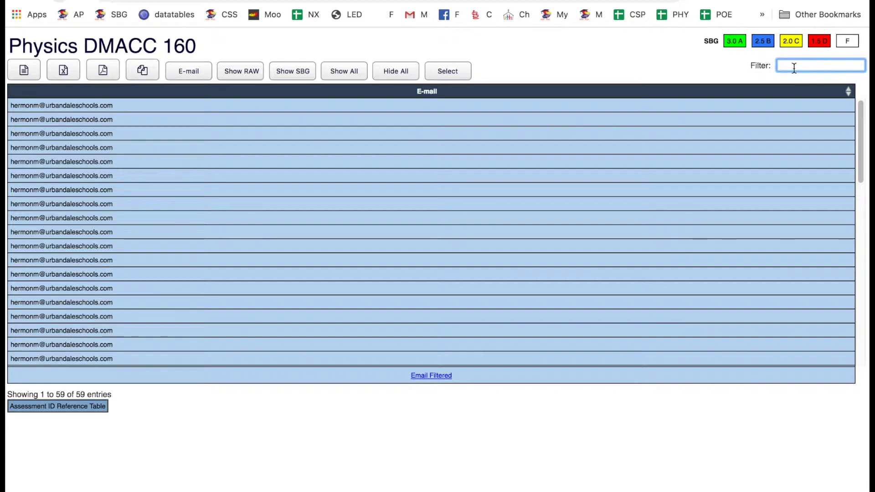
pyautogui.write('P6')
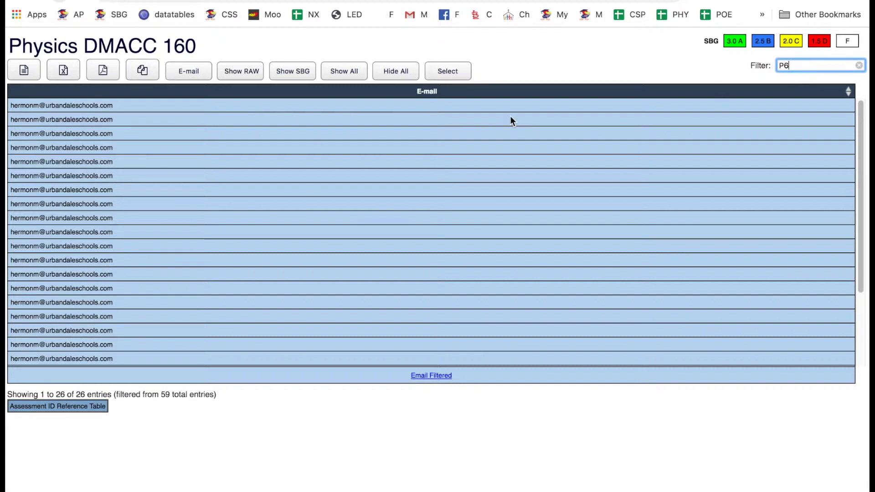
pyautogui.scroll(-5, 348, 203)
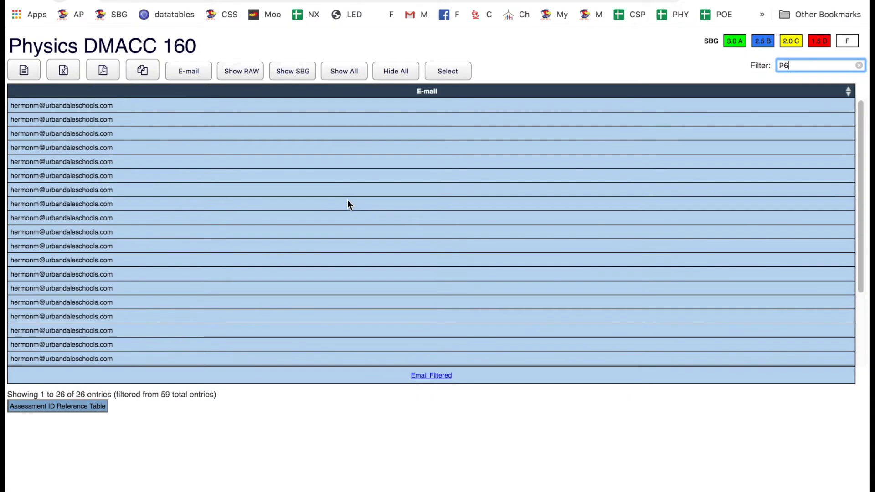
pyautogui.scroll(5, 348, 204)
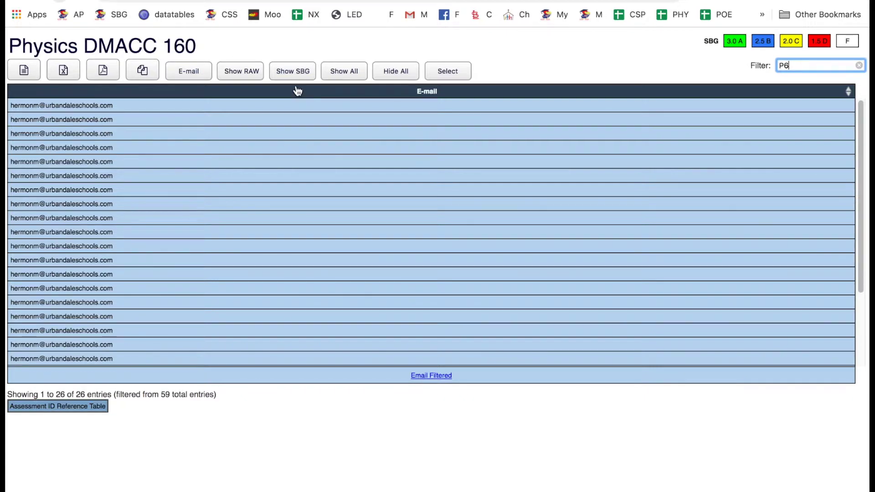
pyautogui.click(292, 72)
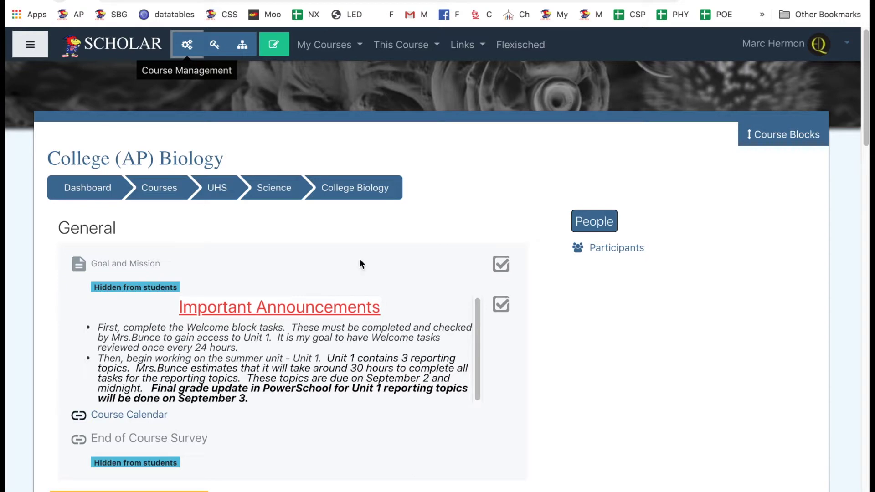
# Step: Open the College (AP) Biology course's SBG Export from the Course Management Panel
pyautogui.click(187, 49)
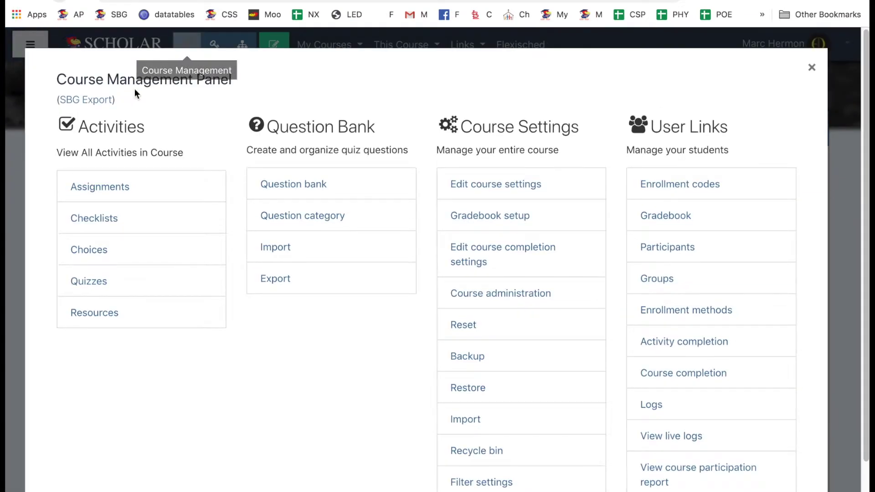
pyautogui.click(96, 102)
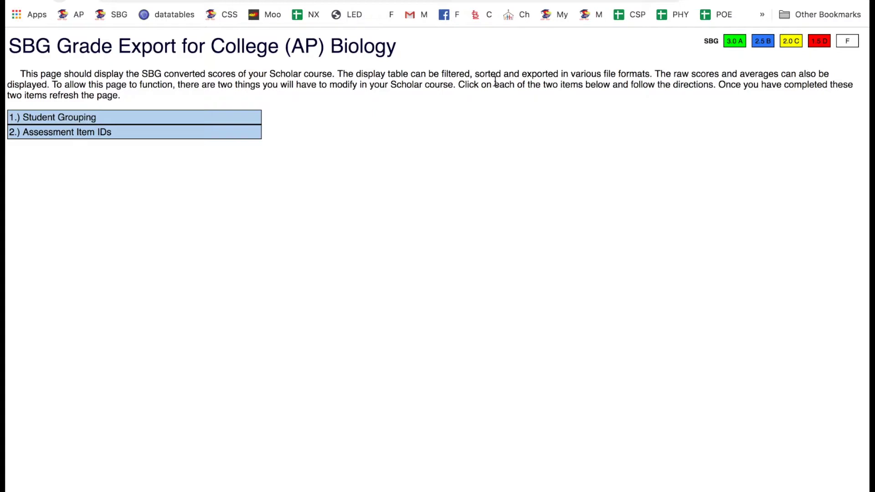
# Step: Read the Student Grouping and Assessment Item IDs setup directions for College (AP) Biology, collapsing each after reading
pyautogui.click(42, 116)
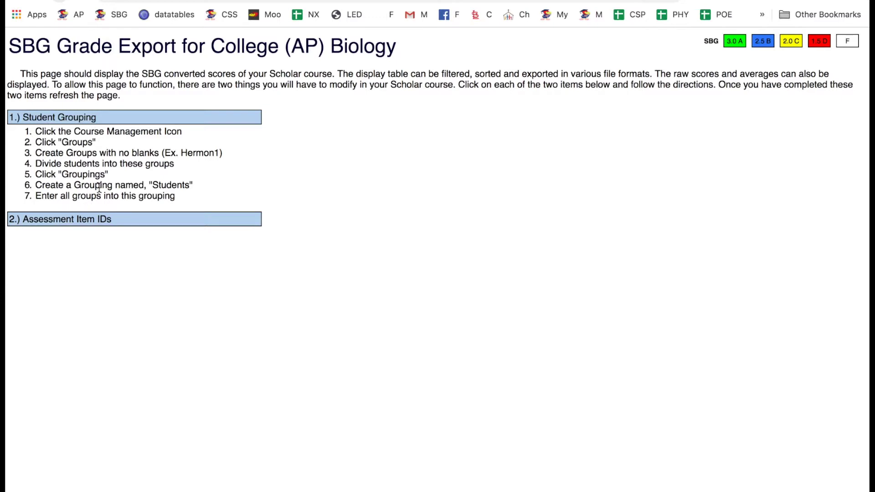
pyautogui.click(93, 117)
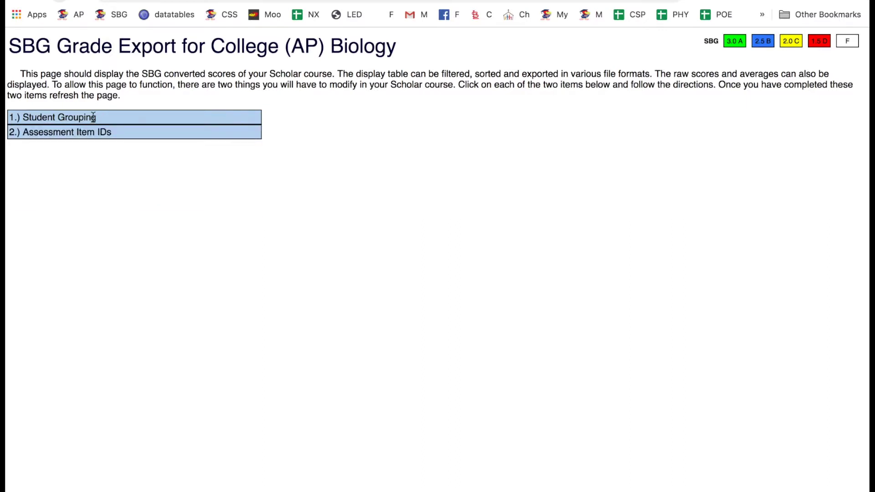
pyautogui.click(87, 133)
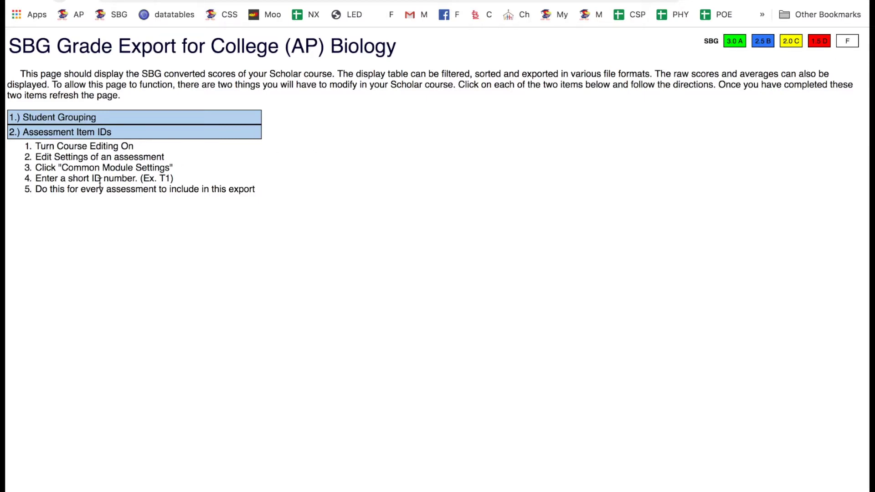
pyautogui.click(107, 132)
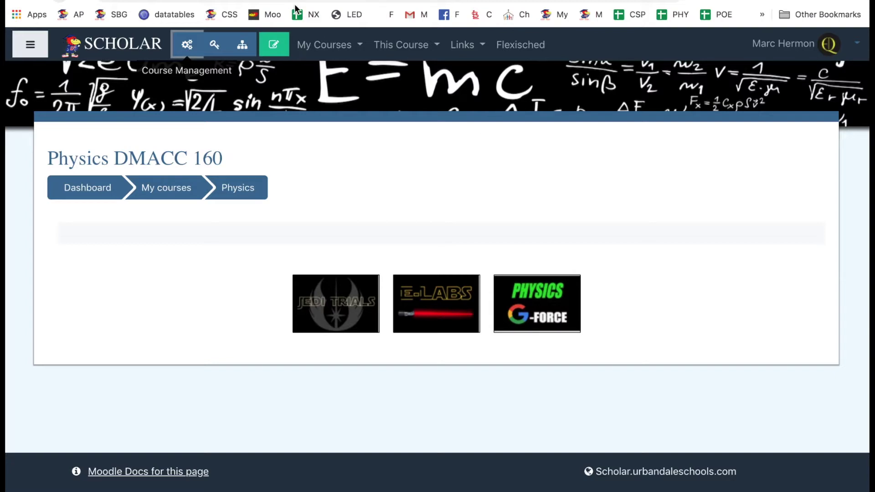
# Step: Turn on editing in the Physics DMACC 160 course and examine the access restrictions on the JEDI Trials quizzes
pyautogui.click(275, 46)
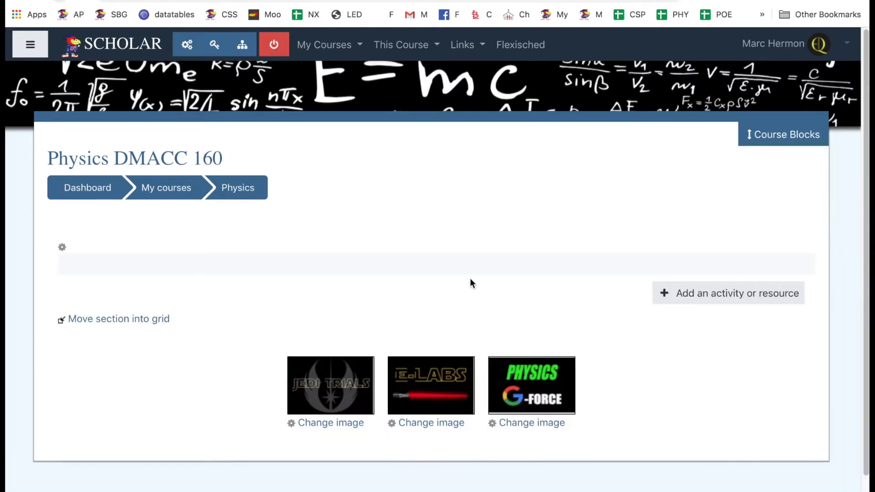
pyautogui.scroll(-6, 440, 231)
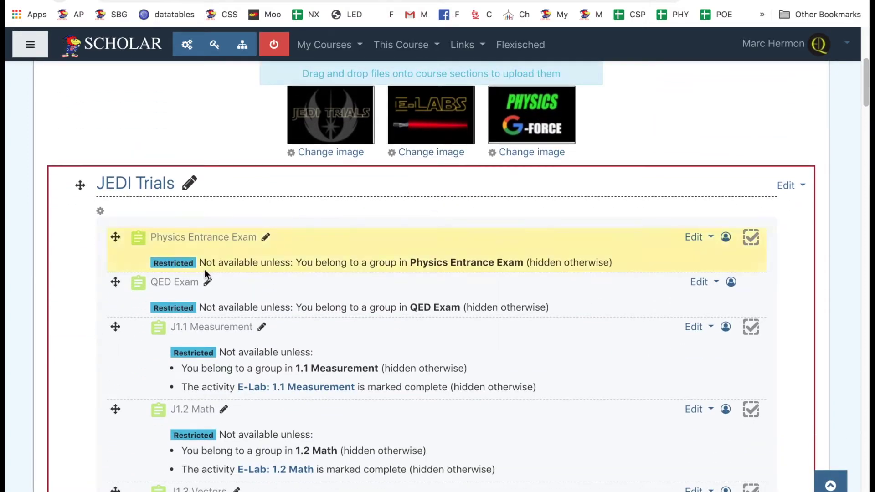
pyautogui.scroll(-3, 224, 362)
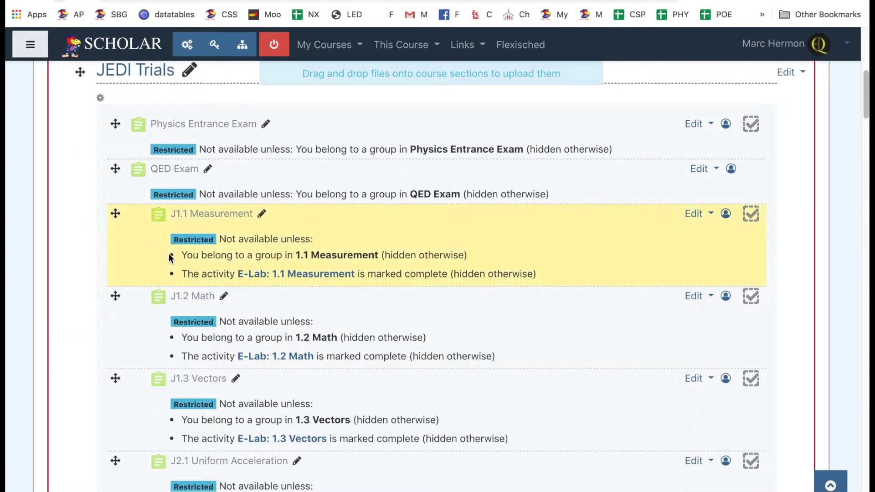
pyautogui.scroll(-1, 256, 343)
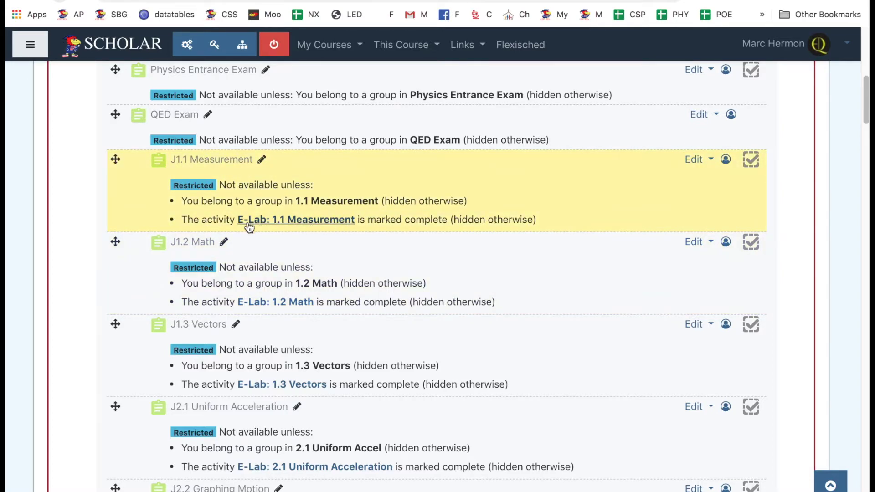
pyautogui.click(323, 223)
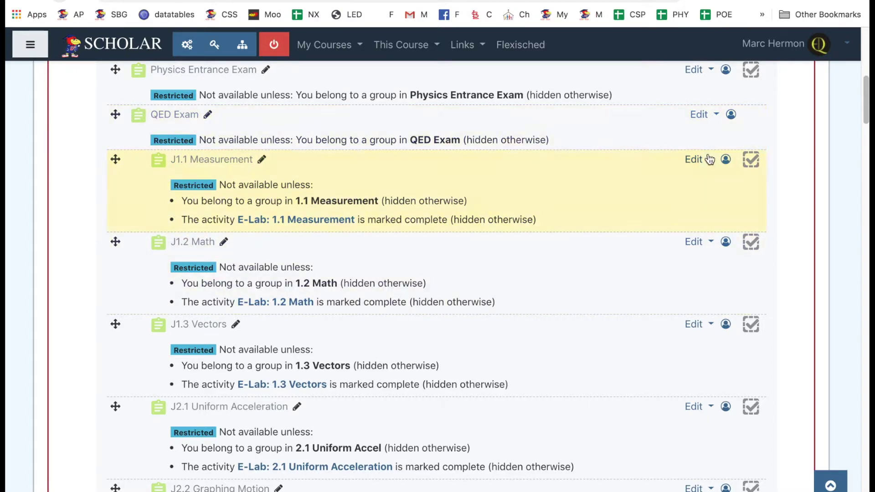
# Step: Open the J1.1 Measurement quiz's settings and expand its Restrict access section
pyautogui.click(710, 162)
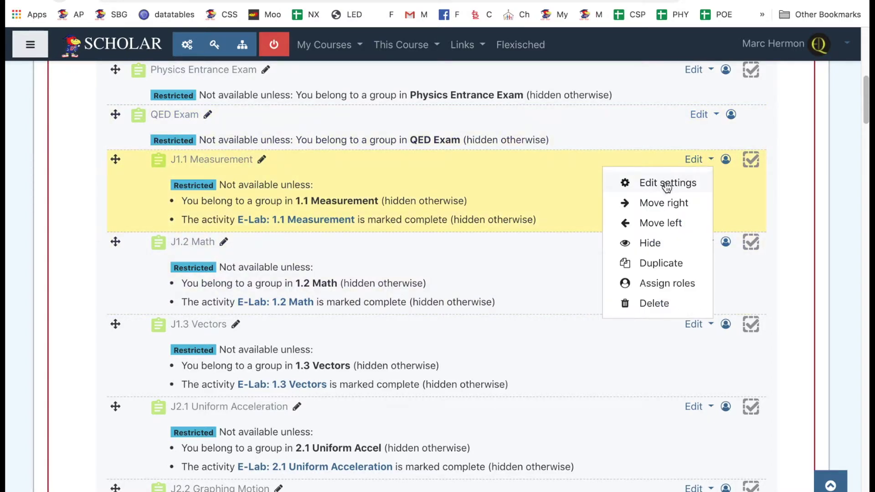
pyautogui.press('Escape')
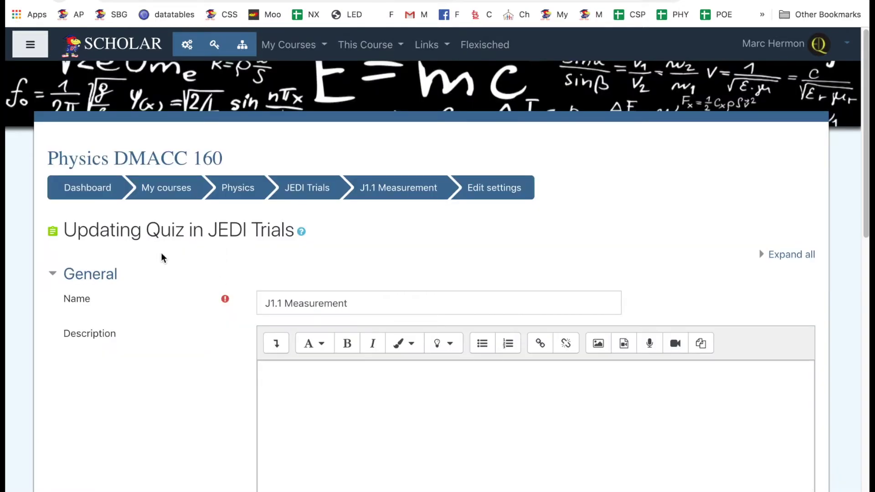
pyautogui.scroll(-10, 163, 285)
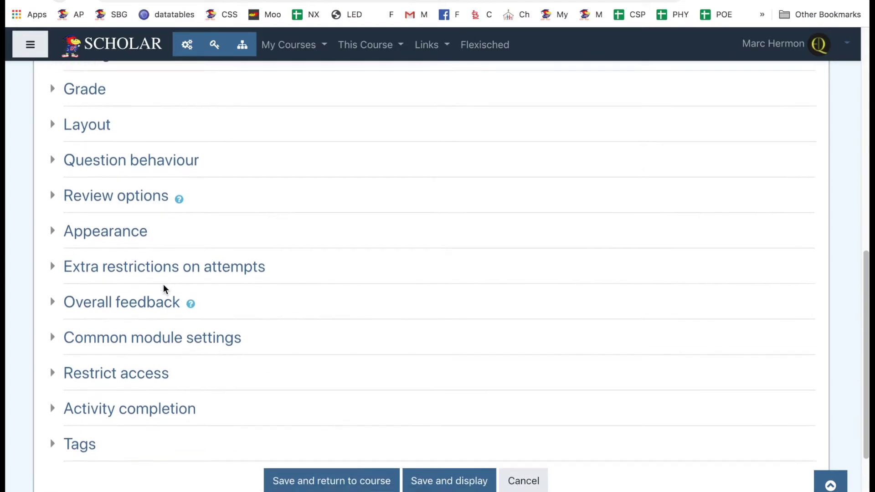
pyautogui.scroll(-3, 164, 287)
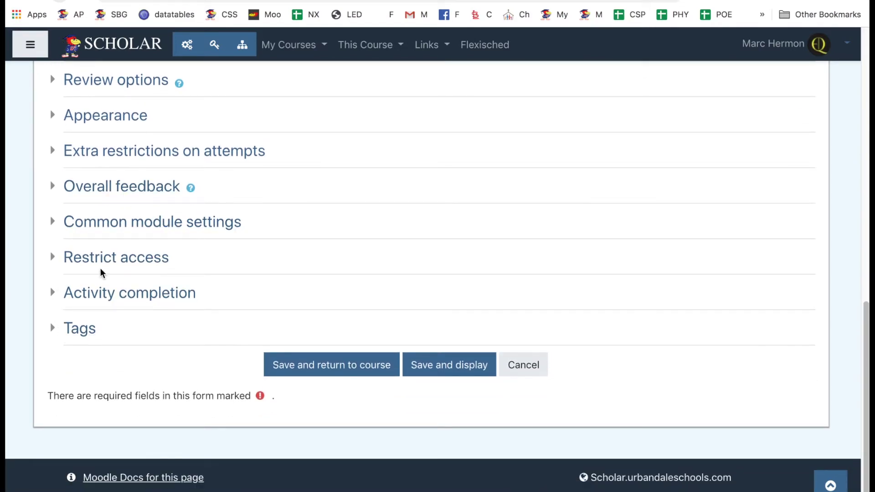
pyautogui.click(54, 257)
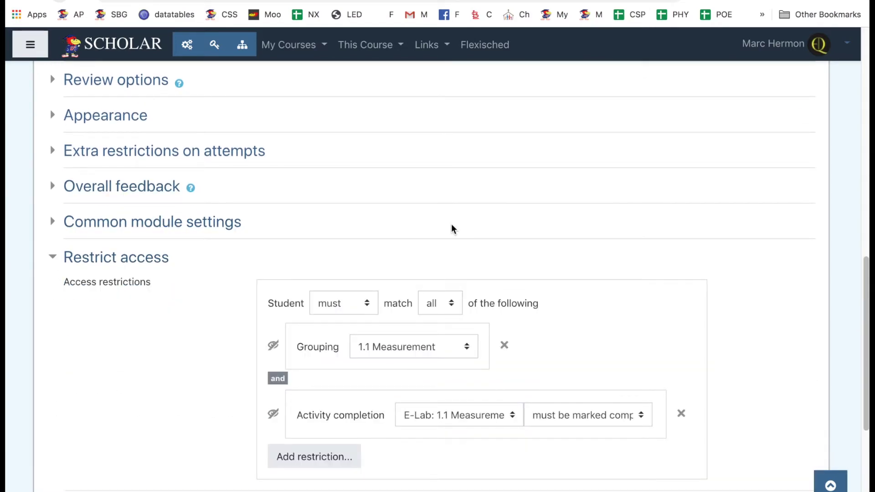
pyautogui.scroll(-3, 451, 228)
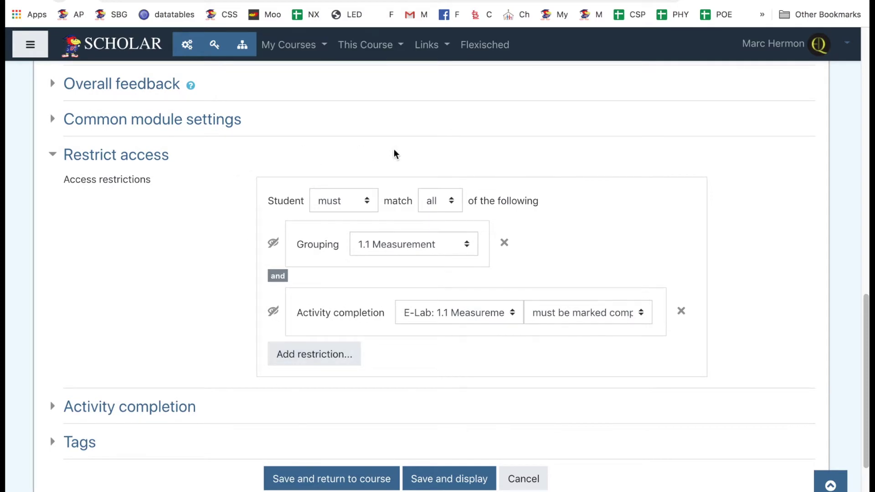
# Step: Look over the must/must not and all/any matching options of the access restrictions, keeping must and all
pyautogui.click(372, 206)
pyautogui.click(400, 144)
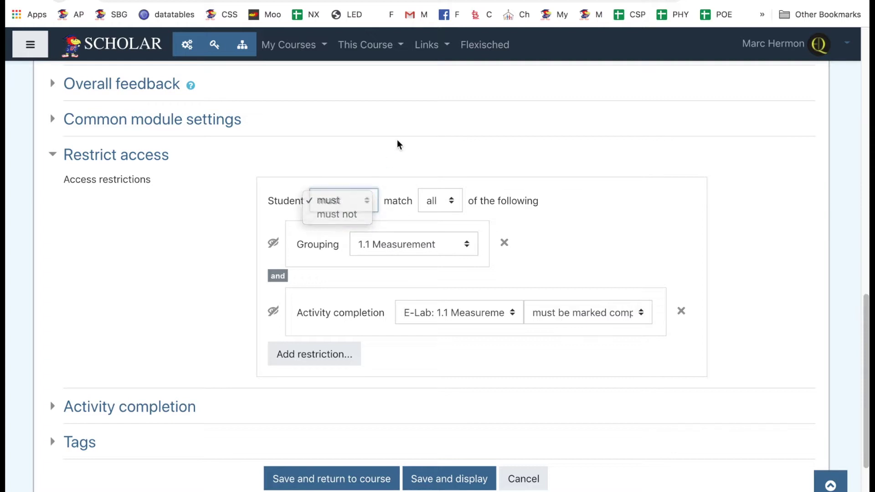
pyautogui.click(451, 203)
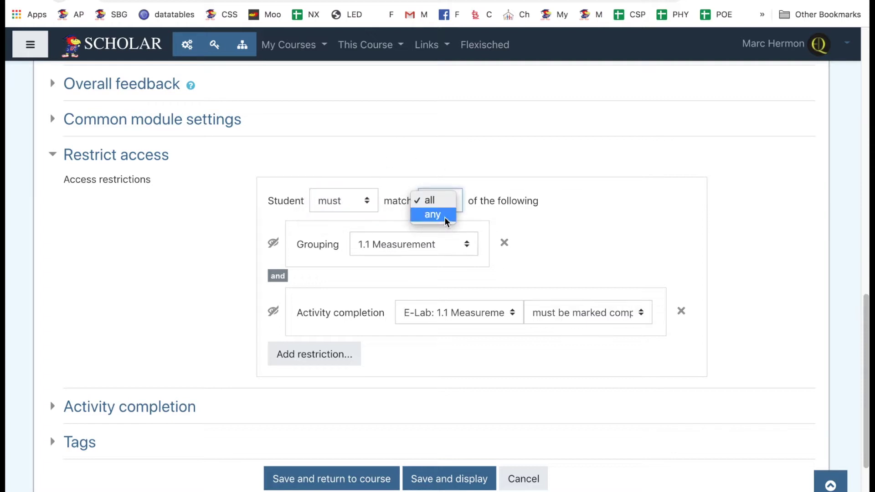
pyautogui.click(600, 139)
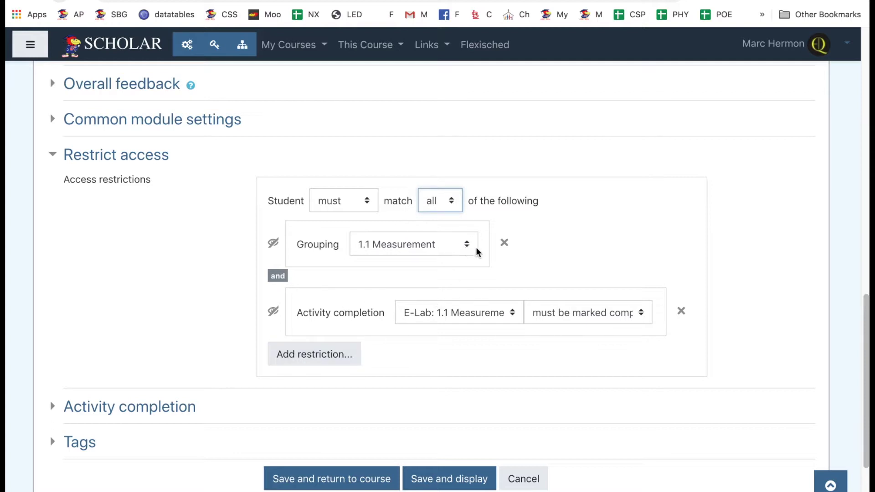
# Step: Examine the available restriction types without adding one, and look through the grouping choices, keeping 1.1 Measurement
pyautogui.click(306, 358)
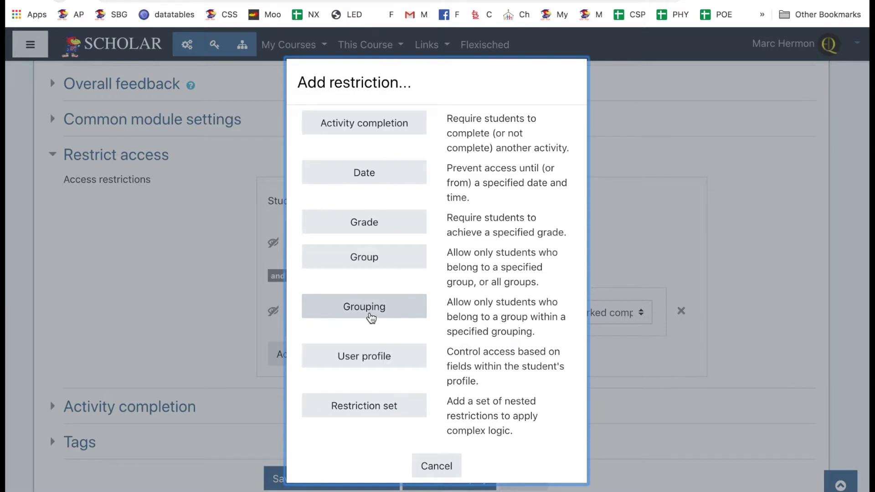
pyautogui.click(435, 467)
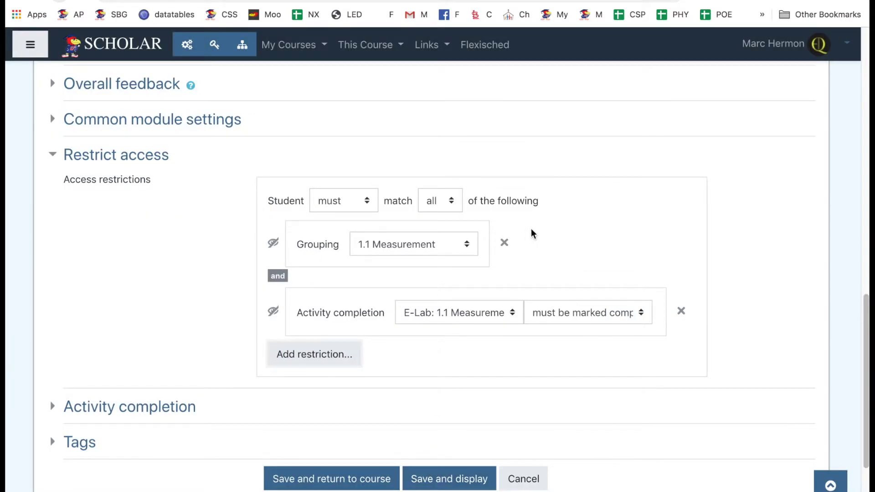
pyautogui.click(336, 353)
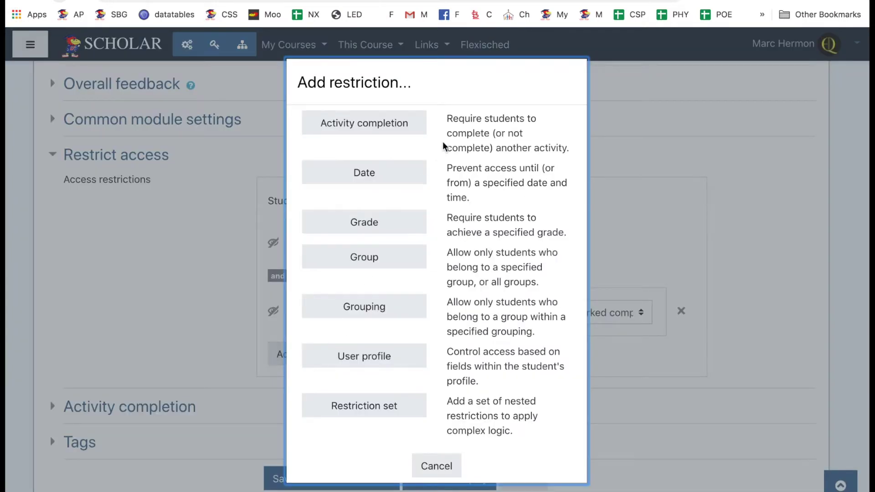
pyautogui.click(431, 466)
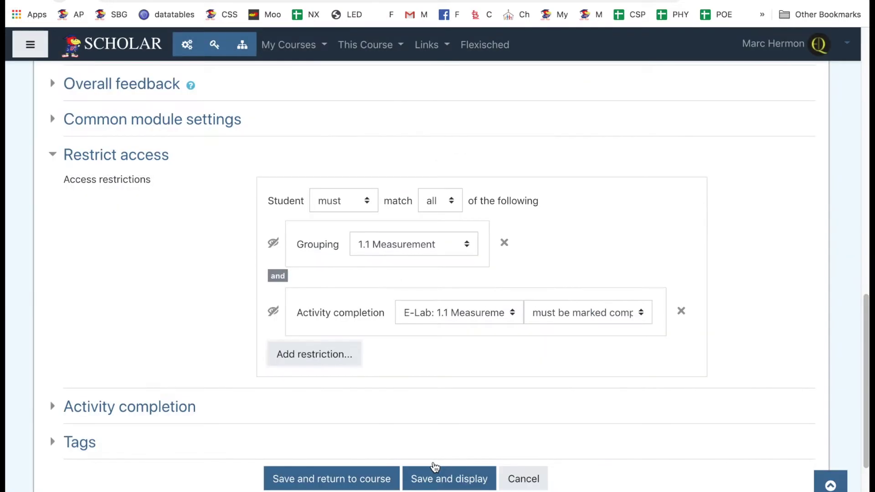
pyautogui.click(467, 246)
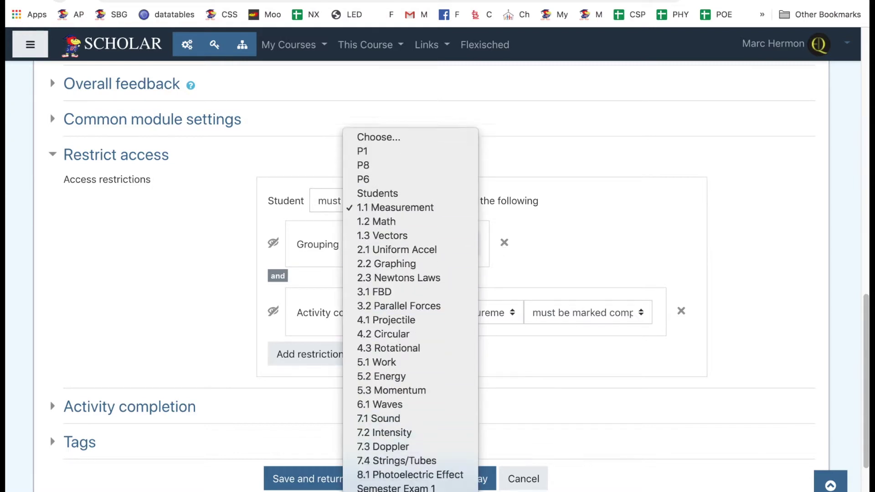
pyautogui.click(394, 156)
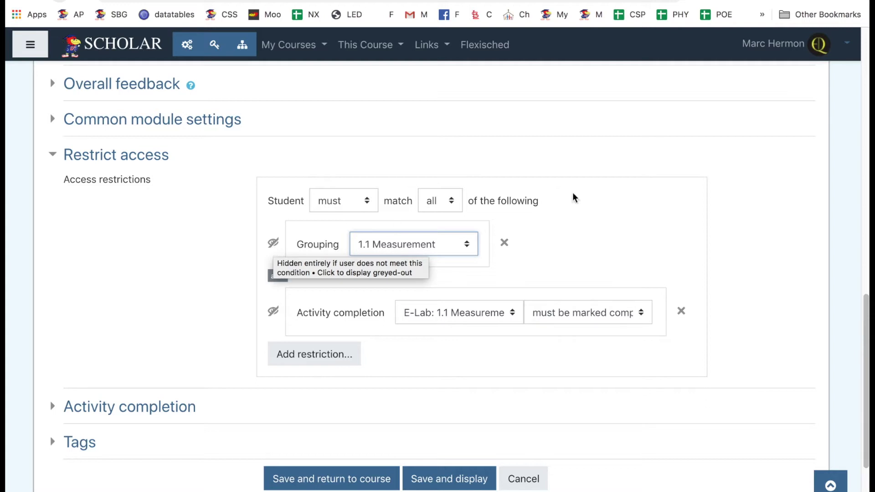
# Step: Examine the activity completion restriction's activities and completion conditions, keeping E-Lab: 1.1 Measurement and must be marked complete
pyautogui.scroll(-1, 619, 232)
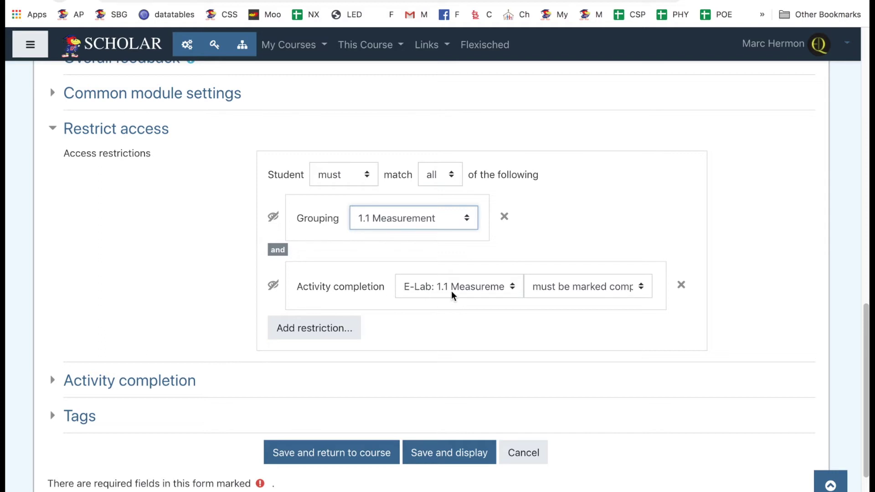
pyautogui.click(642, 287)
pyautogui.click(512, 288)
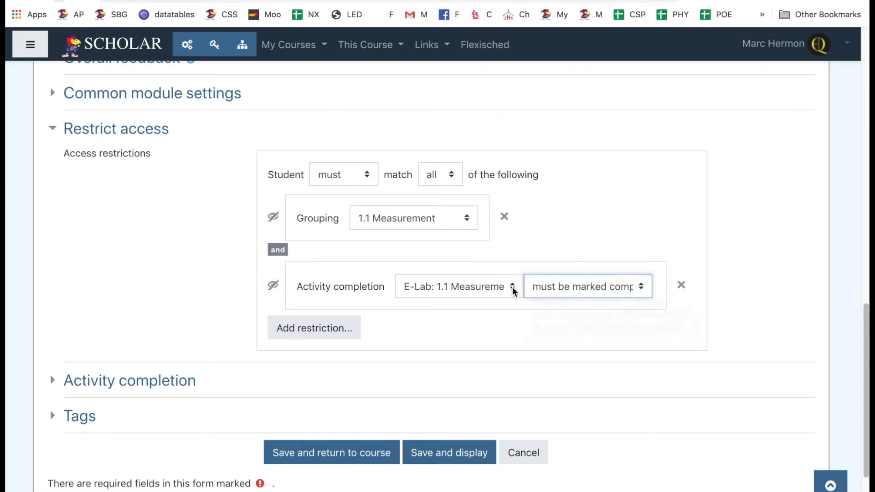
pyautogui.click(512, 288)
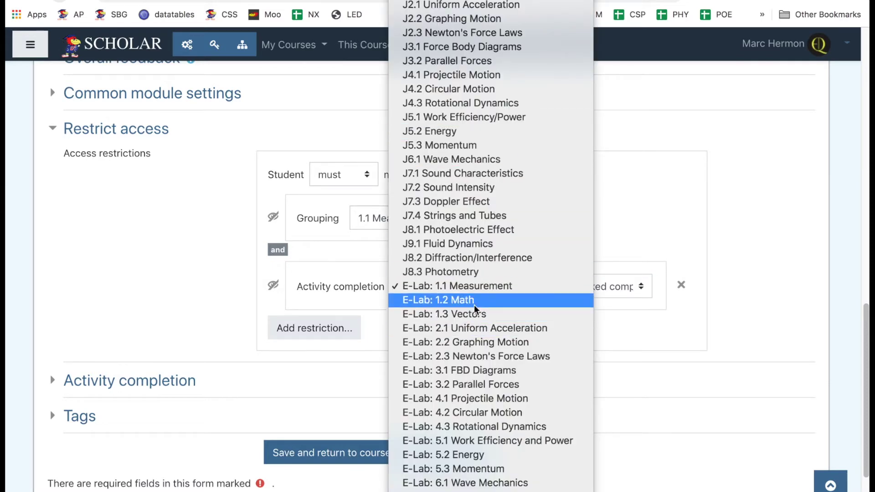
pyautogui.click(481, 287)
pyautogui.click(642, 288)
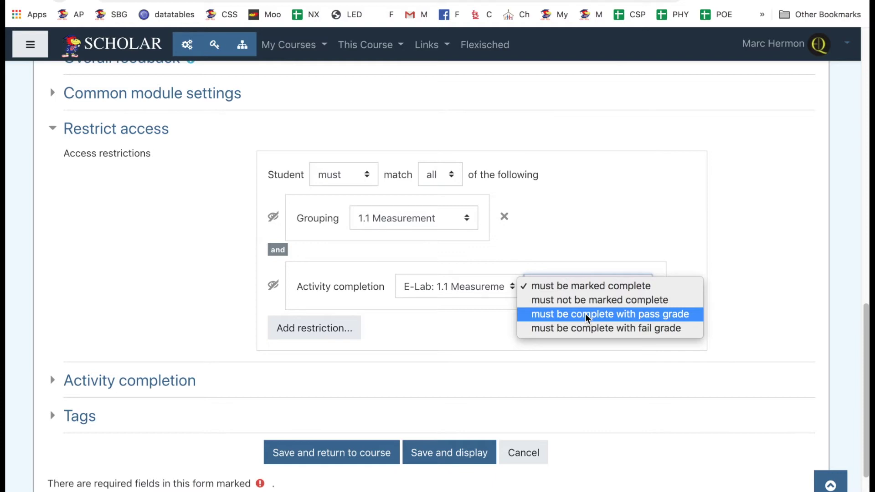
pyautogui.click(755, 246)
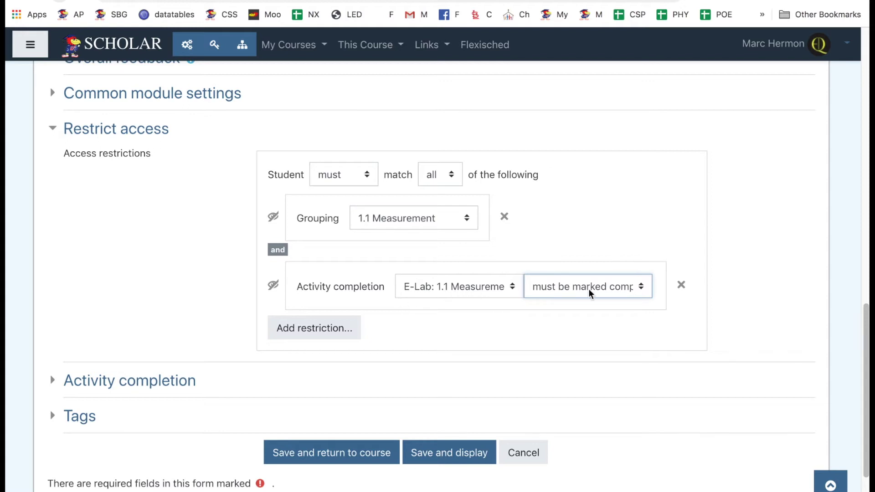
pyautogui.click(766, 293)
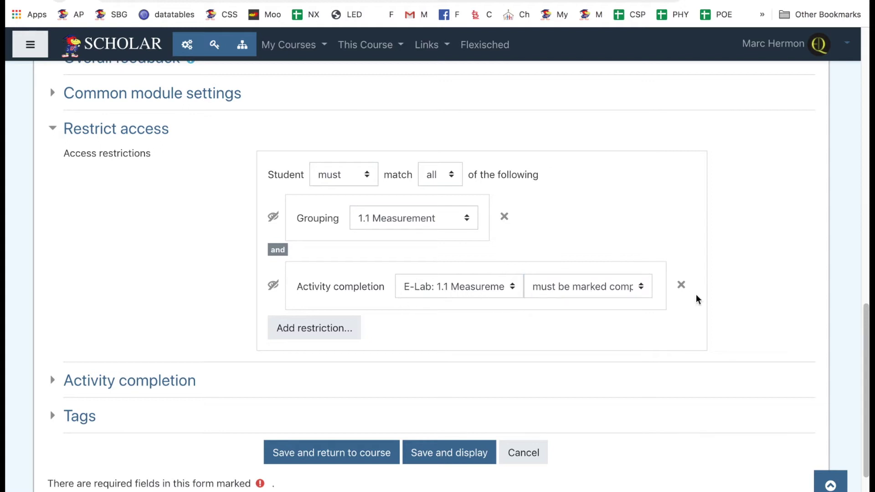
# Step: Return to the Physics course and open the settings of the E-Lab: 1.1 Measurement quiz in the E-Labs section
pyautogui.scroll(15, 141, 320)
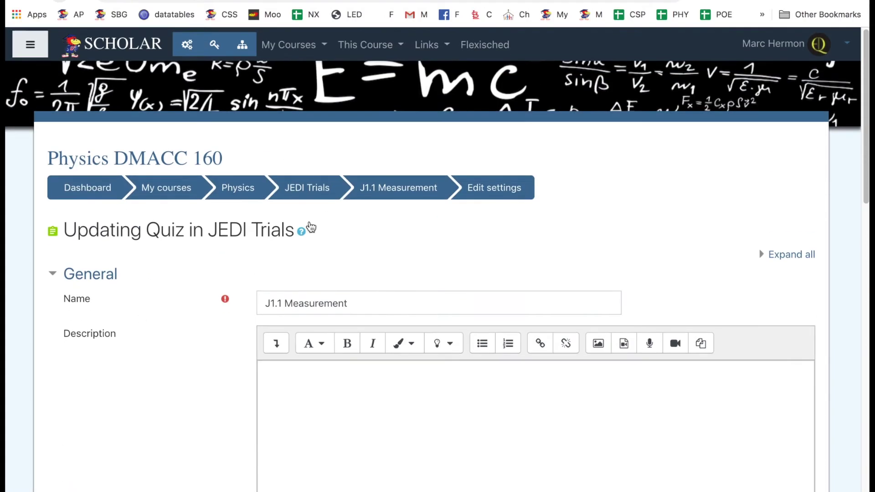
pyautogui.click(246, 191)
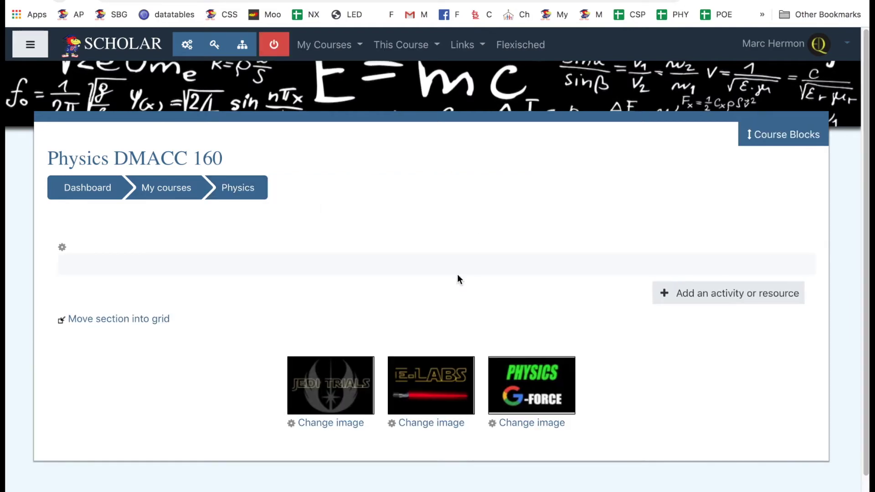
pyautogui.scroll(-2, 457, 275)
pyautogui.click(449, 322)
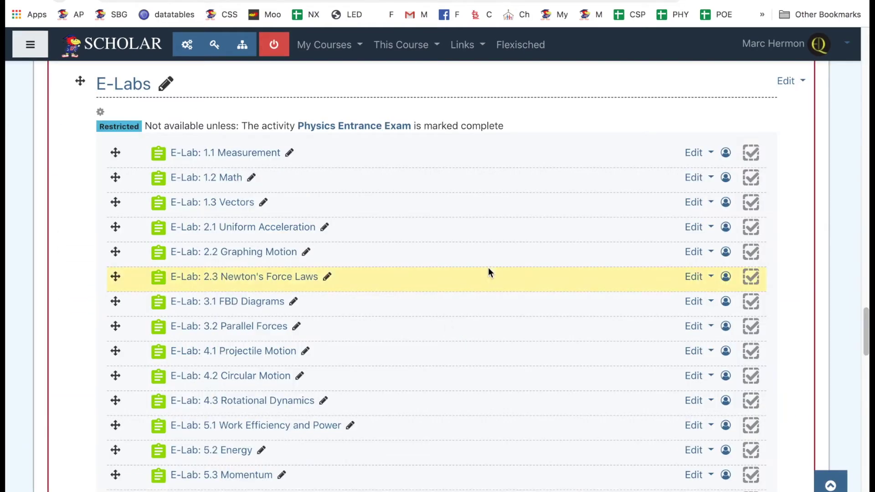
pyautogui.click(702, 152)
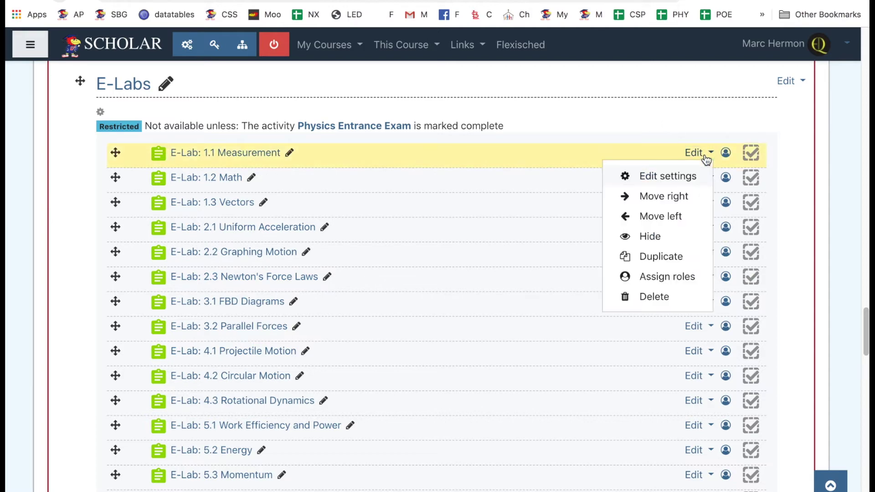
pyautogui.click(675, 182)
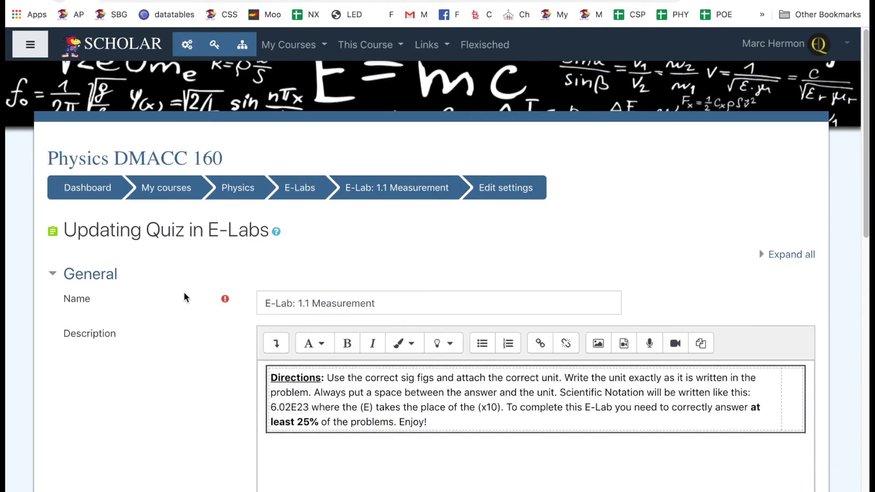
# Step: Check the quiz's access restrictions, and examine its activity completion settings, including the view, grade and passing grade requirements
pyautogui.scroll(-20, 184, 293)
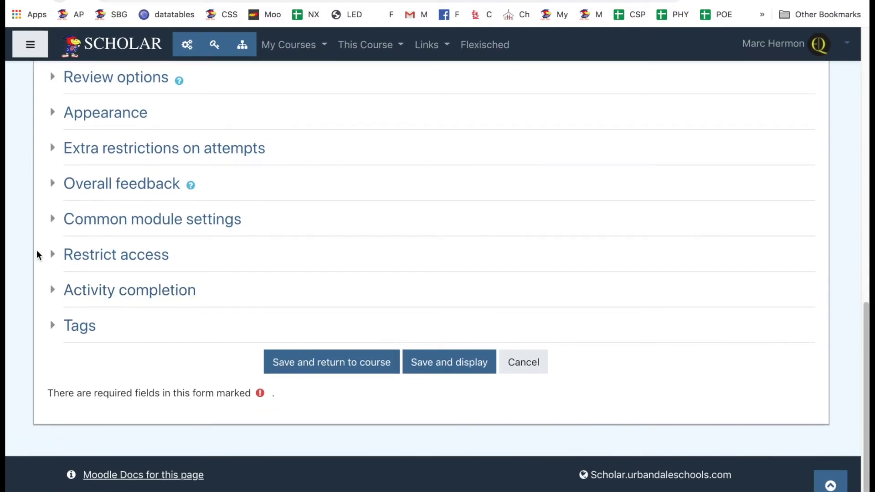
pyautogui.click(53, 254)
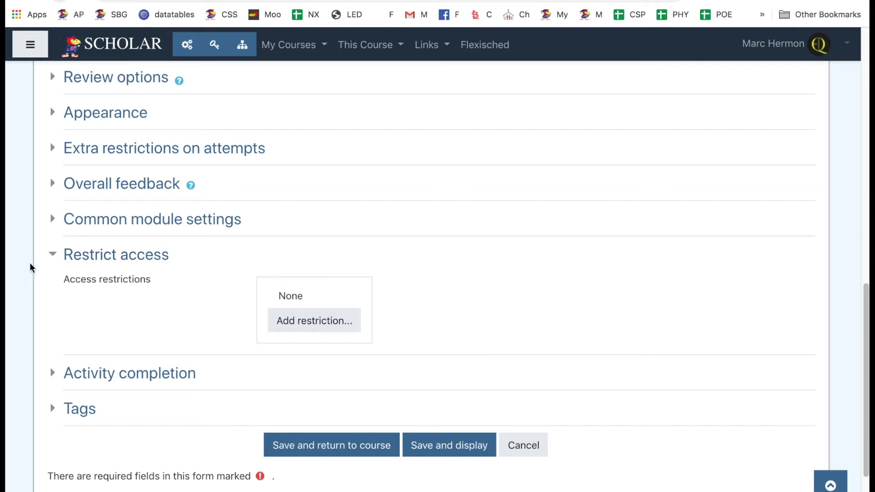
pyautogui.click(52, 254)
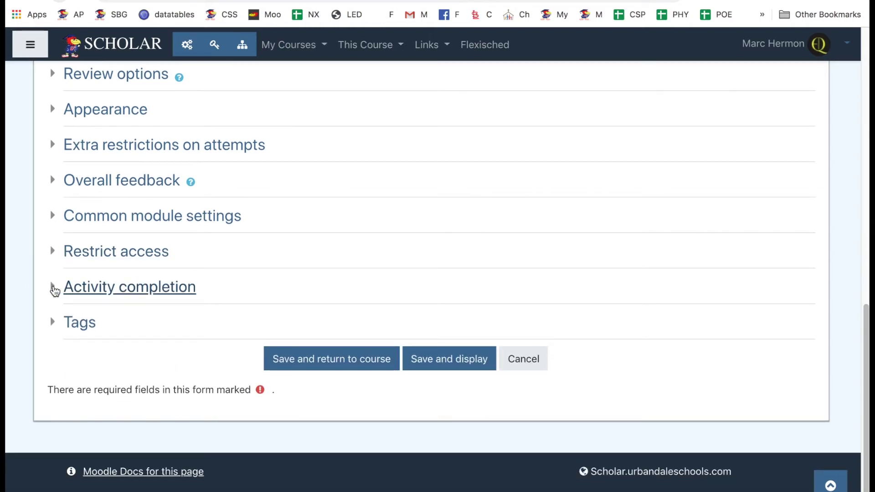
pyautogui.click(54, 290)
pyautogui.scroll(-5, 408, 245)
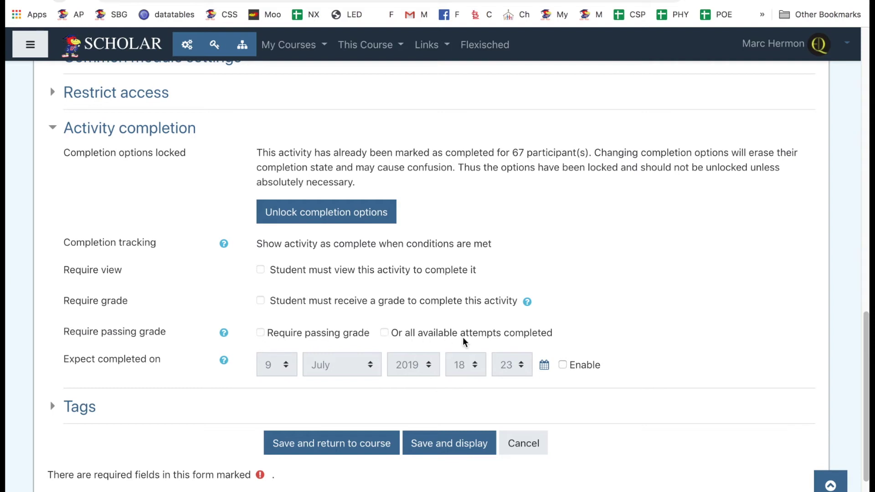
pyautogui.scroll(-1, 553, 281)
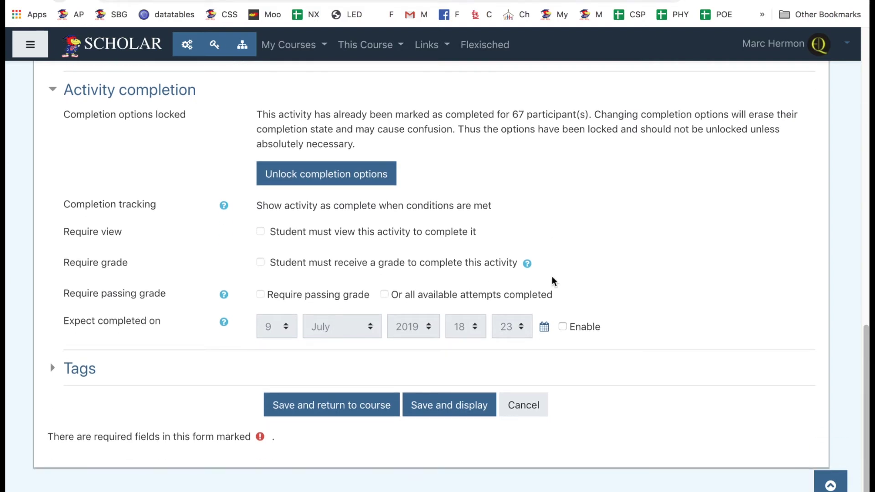
pyautogui.scroll(3, 554, 281)
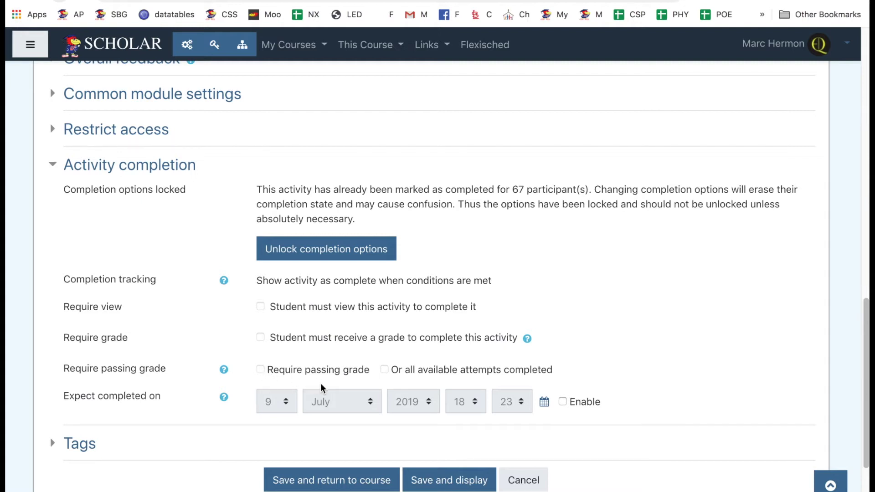
# Step: Examine the quiz's grade settings, including the grade to pass, and compare them with the activity completion requirements
pyautogui.scroll(1, 321, 388)
pyautogui.scroll(10, 321, 388)
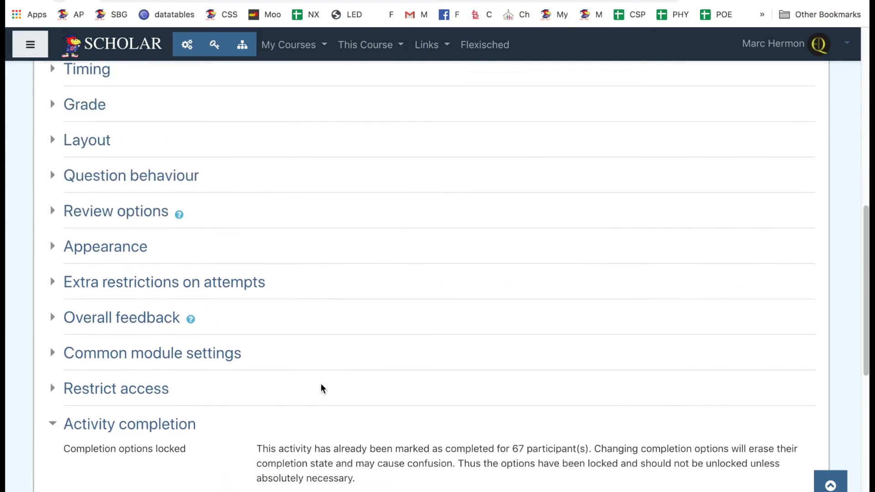
pyautogui.scroll(-4, 321, 387)
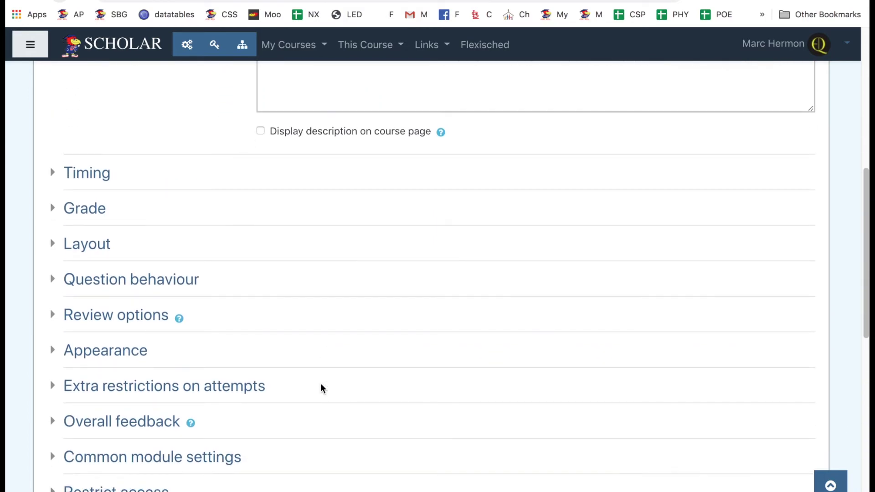
pyautogui.click(53, 210)
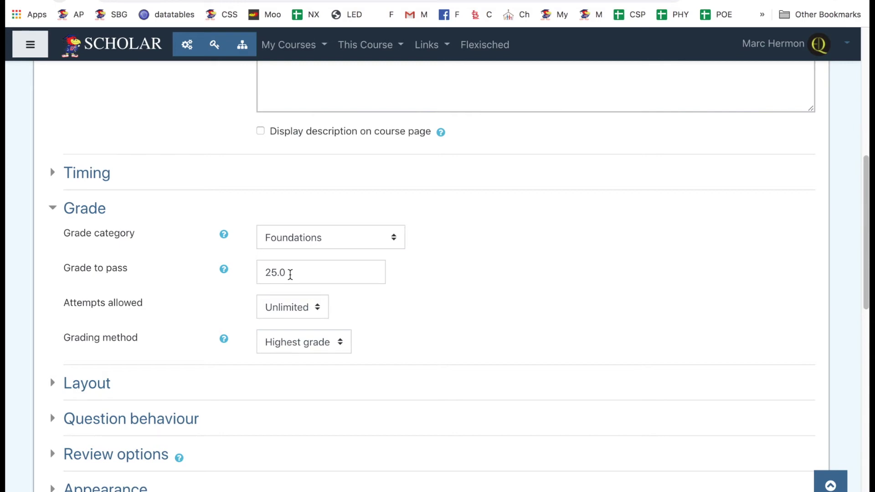
pyautogui.scroll(-12, 290, 274)
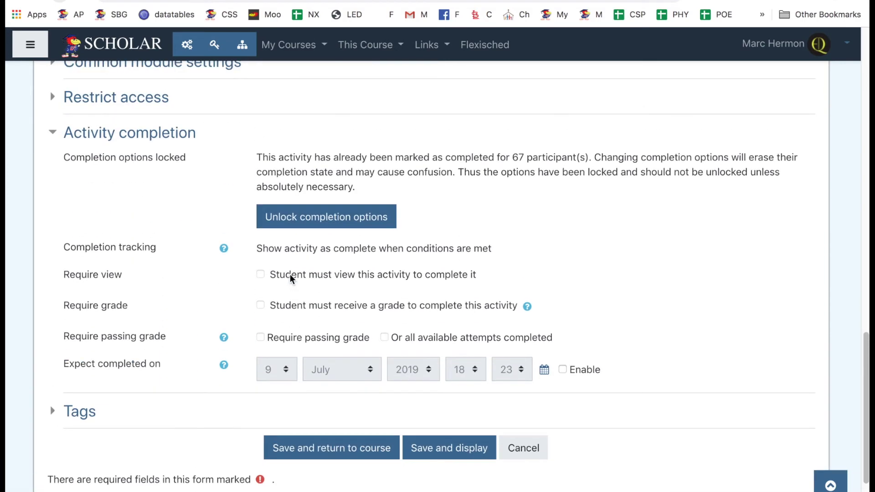
pyautogui.scroll(6, 396, 308)
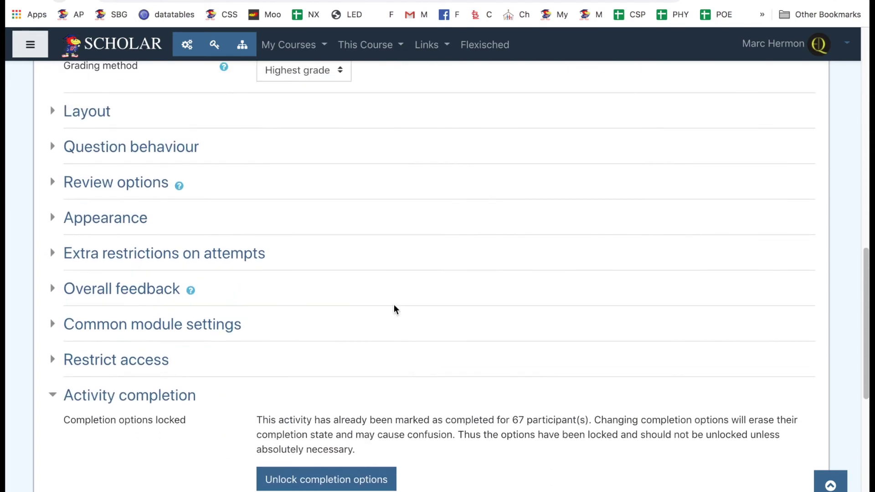
pyautogui.scroll(1, 394, 310)
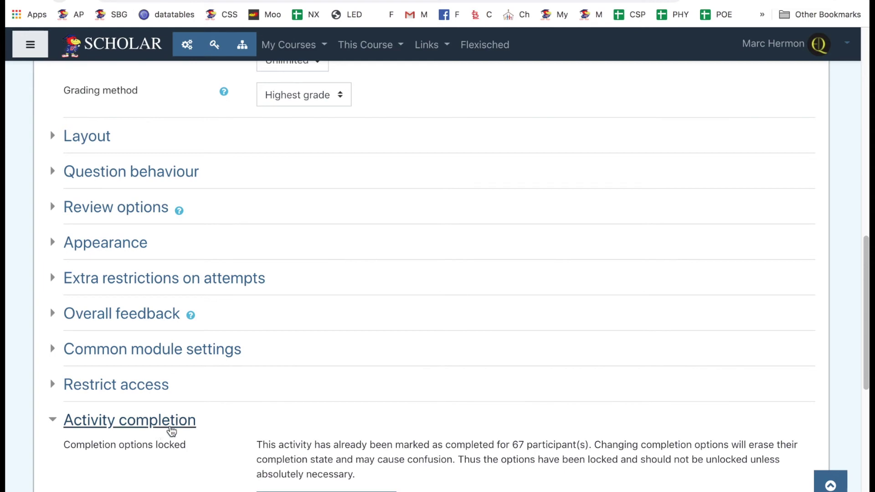
# Step: Read the directions in the quiz description and review them against the grade and activity completion settings
pyautogui.scroll(20, 245, 453)
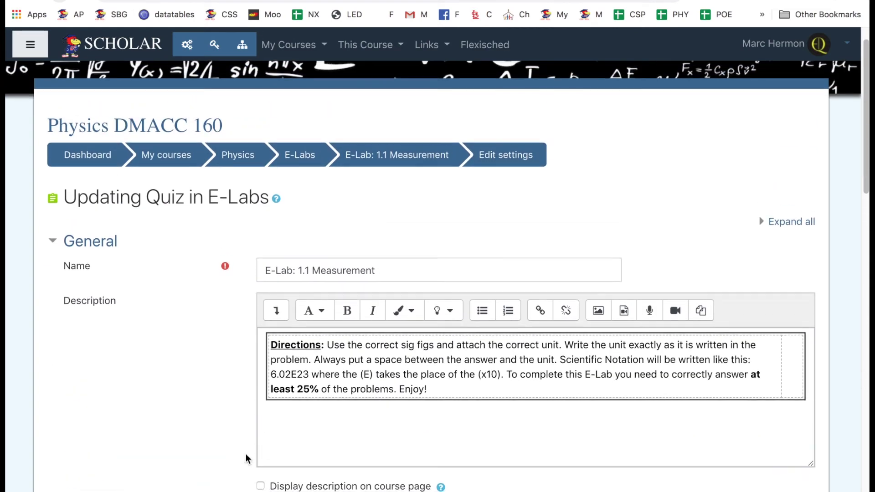
pyautogui.scroll(-8, 245, 453)
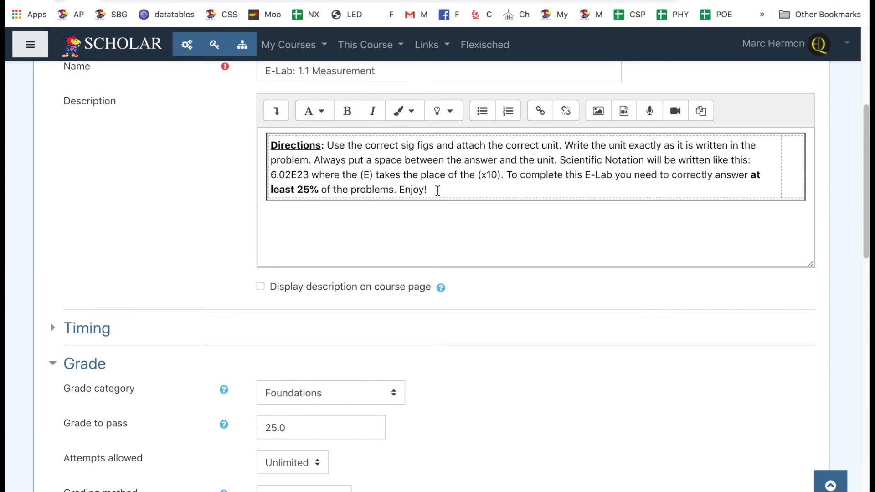
pyautogui.scroll(5, 438, 191)
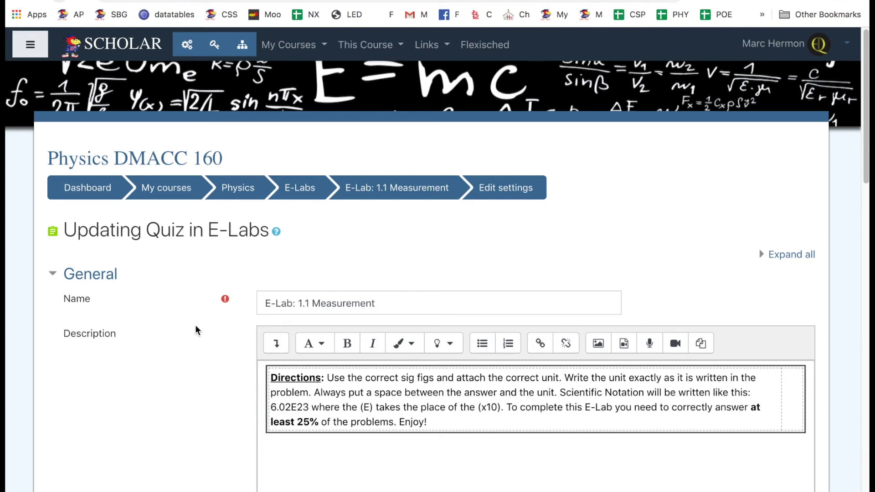
pyautogui.scroll(-10, 195, 324)
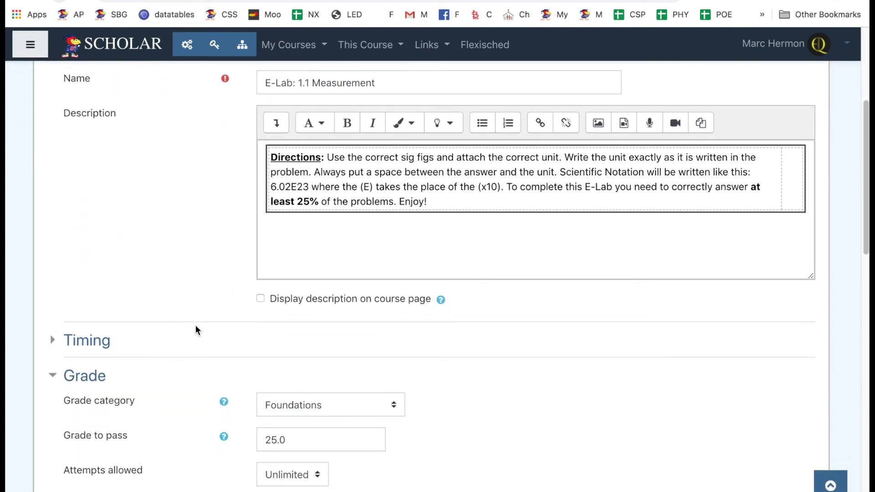
pyautogui.scroll(-10, 195, 326)
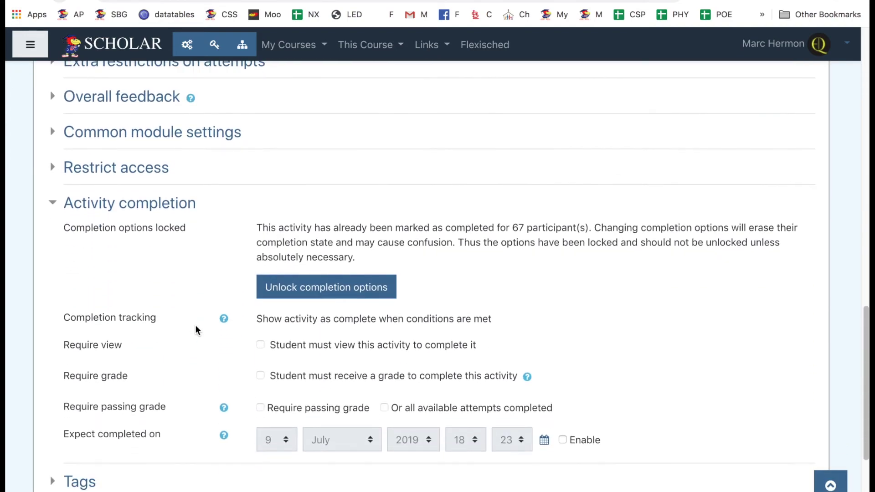
pyautogui.scroll(14, 195, 327)
pyautogui.scroll(6, 195, 324)
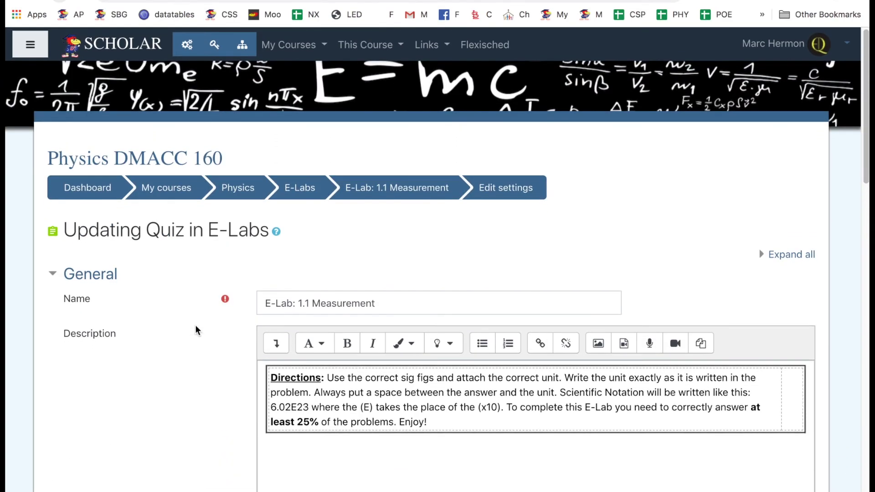
# Step: Leave the quiz settings without saving, return to the Physics course page and look over its sections
pyautogui.click(242, 197)
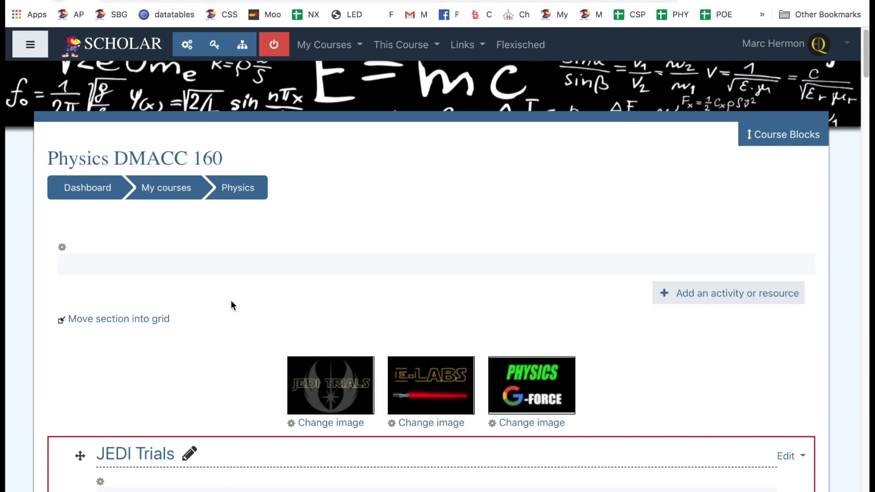
pyautogui.scroll(-5, 231, 302)
pyautogui.scroll(5, 231, 301)
pyautogui.scroll(-3, 245, 266)
pyautogui.scroll(3, 244, 266)
pyautogui.scroll(-2, 489, 310)
pyautogui.scroll(2, 489, 310)
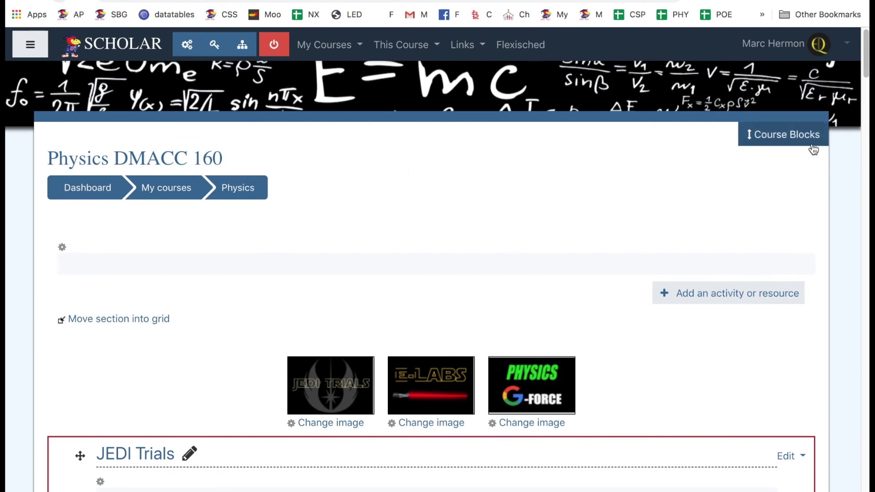
# Step: Show the Physics course's blocks area to view the option for adding a block, and hide it again
pyautogui.click(778, 138)
pyautogui.click(779, 136)
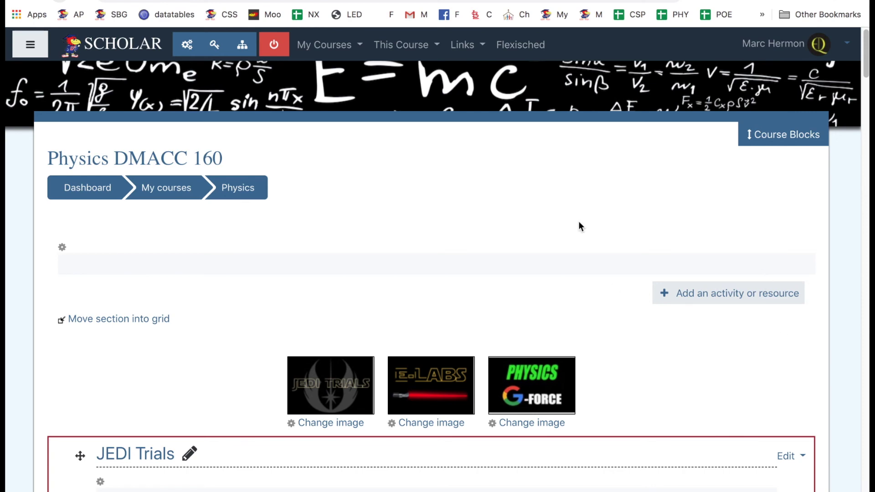
pyautogui.click(779, 136)
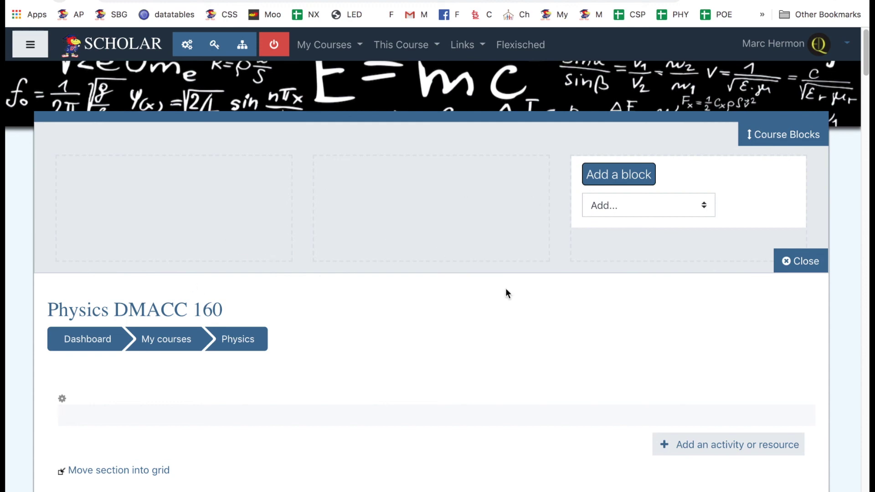
pyautogui.click(783, 136)
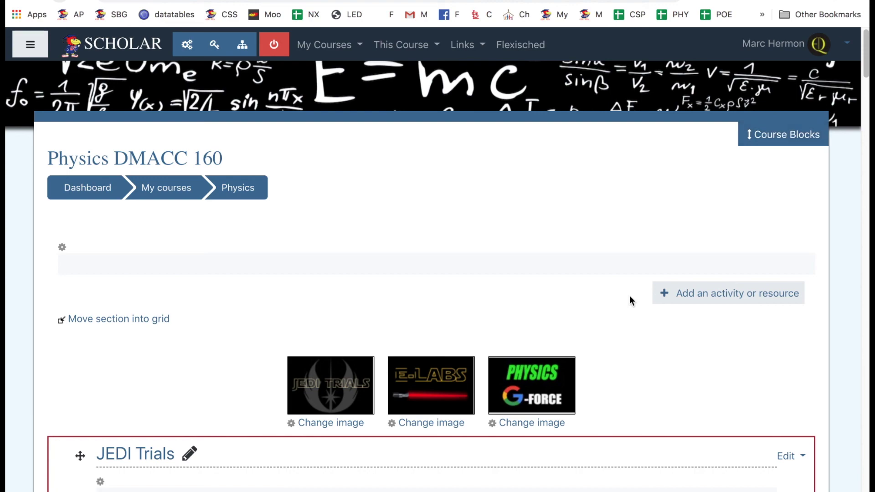
# Step: Look over the quizzes and their access restrictions in the JEDI Trials section, and return to the course heading
pyautogui.scroll(-9, 632, 291)
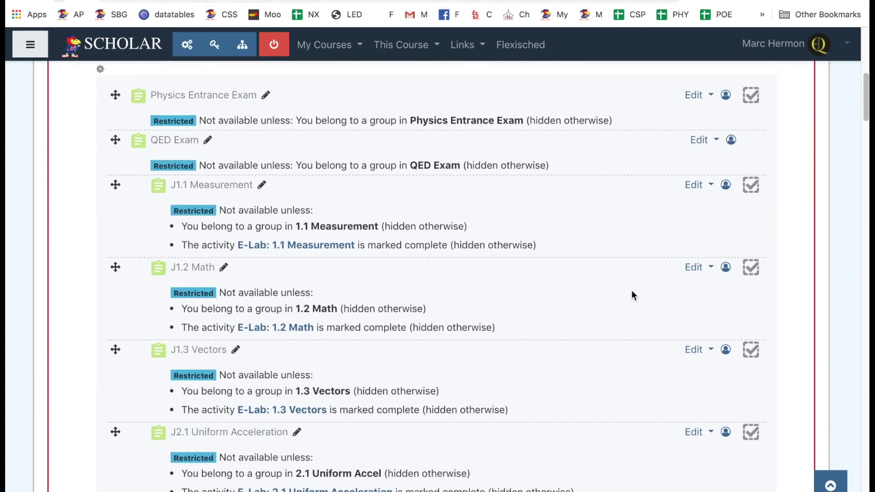
pyautogui.scroll(8, 632, 291)
pyautogui.scroll(1, 631, 295)
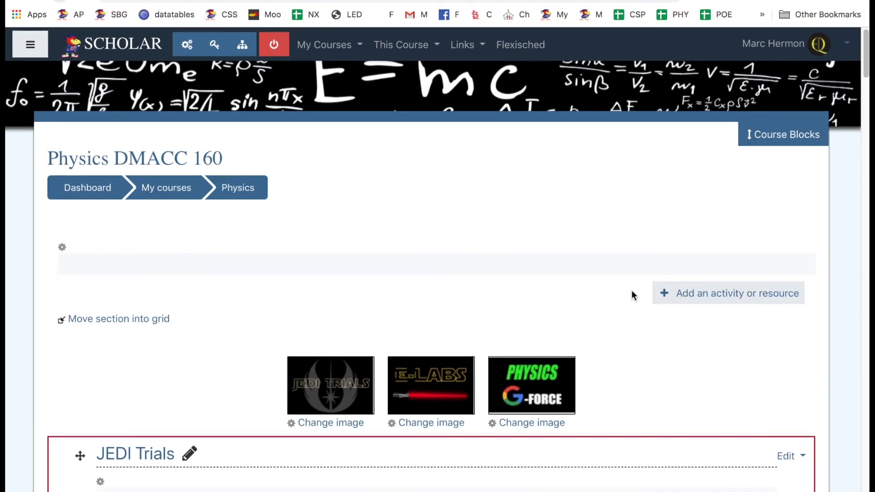